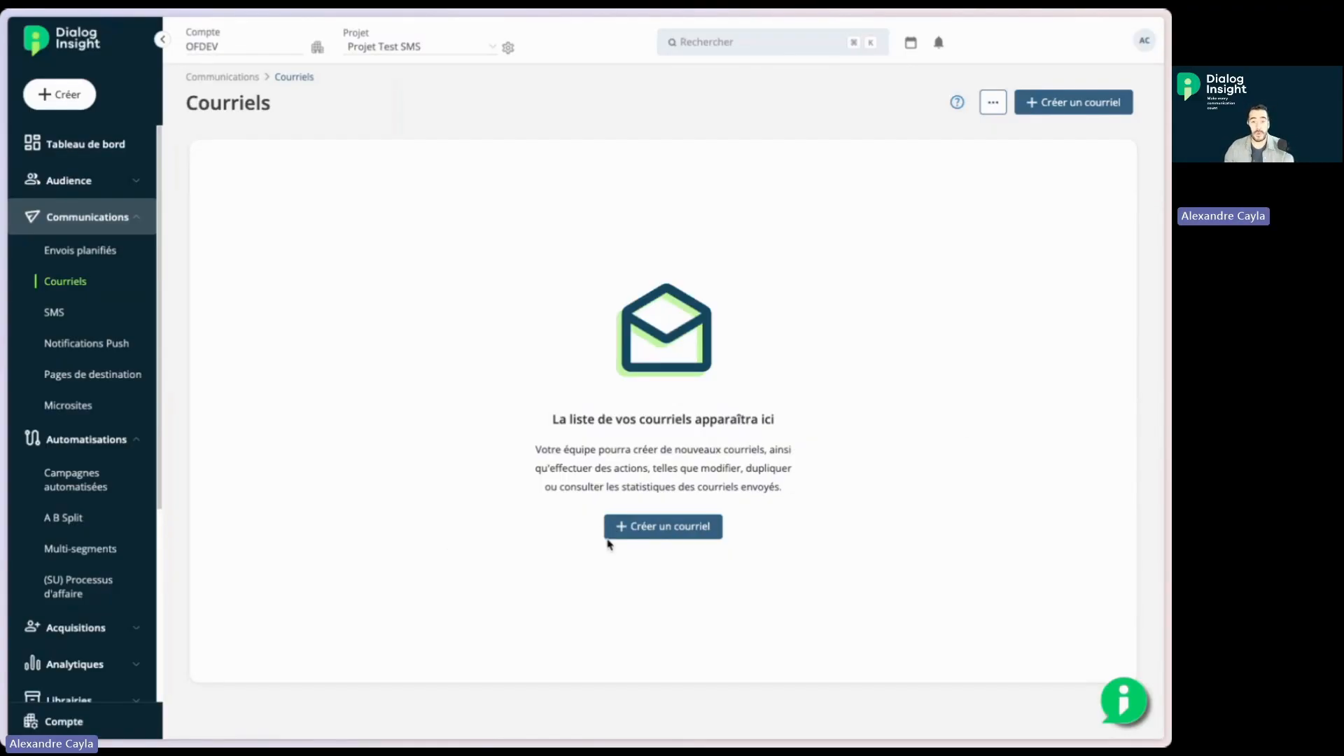
- Start a new email named "Offre rentrée 2025" with the Infolettre Courriel communication type and Messages as starting content
left_click(643, 534)
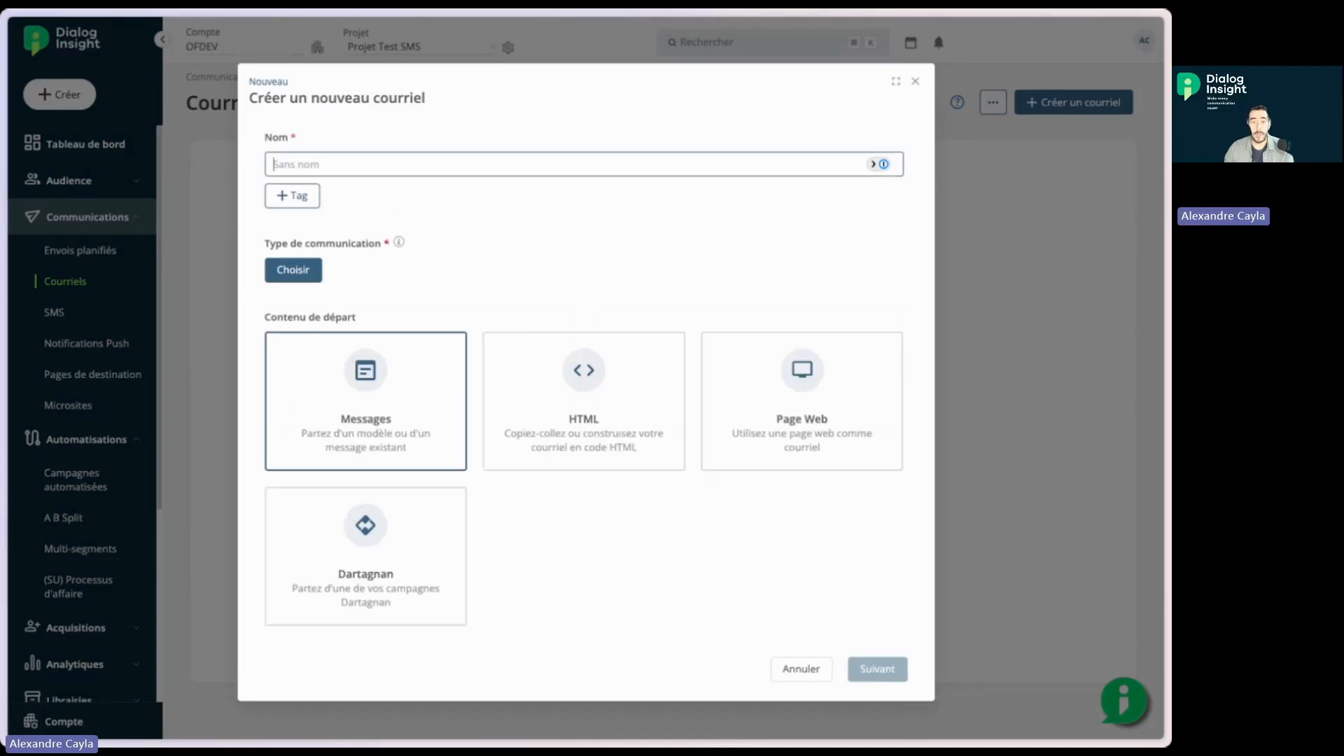
type("Offre rentrée 2025")
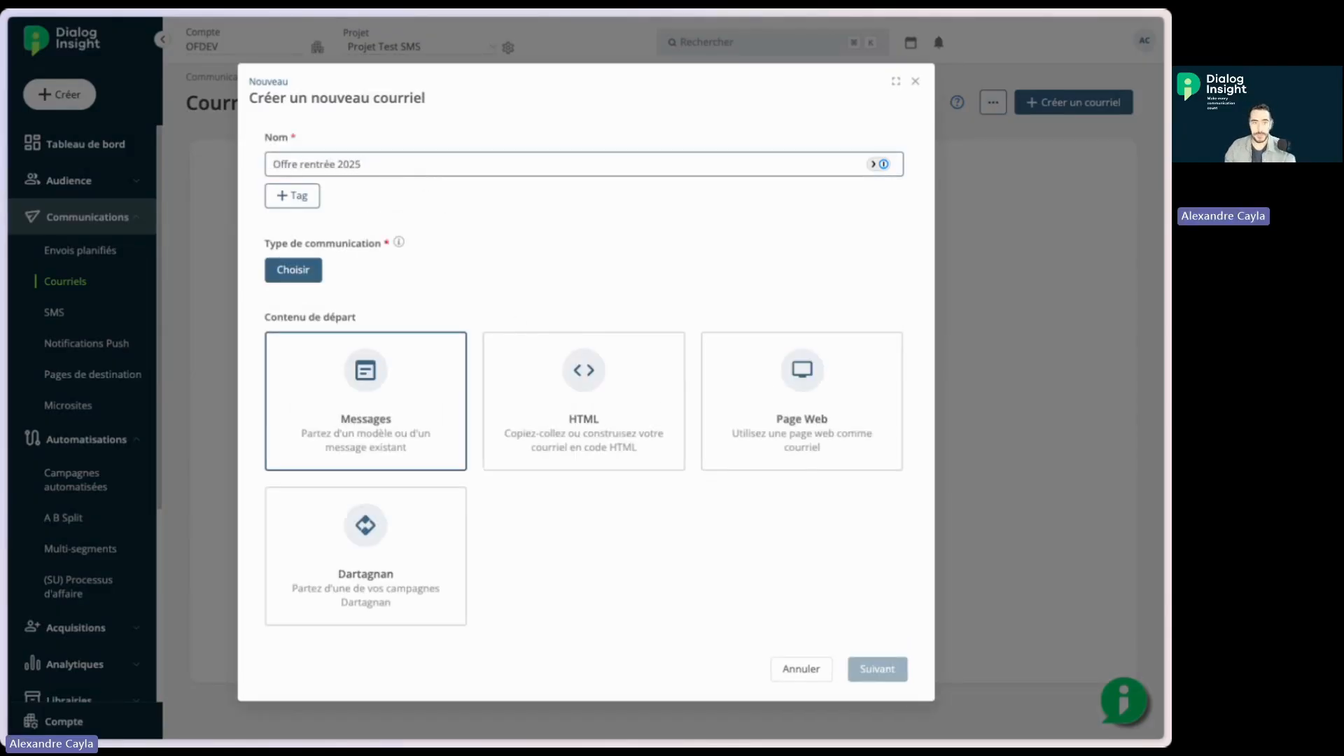
left_click(266, 268)
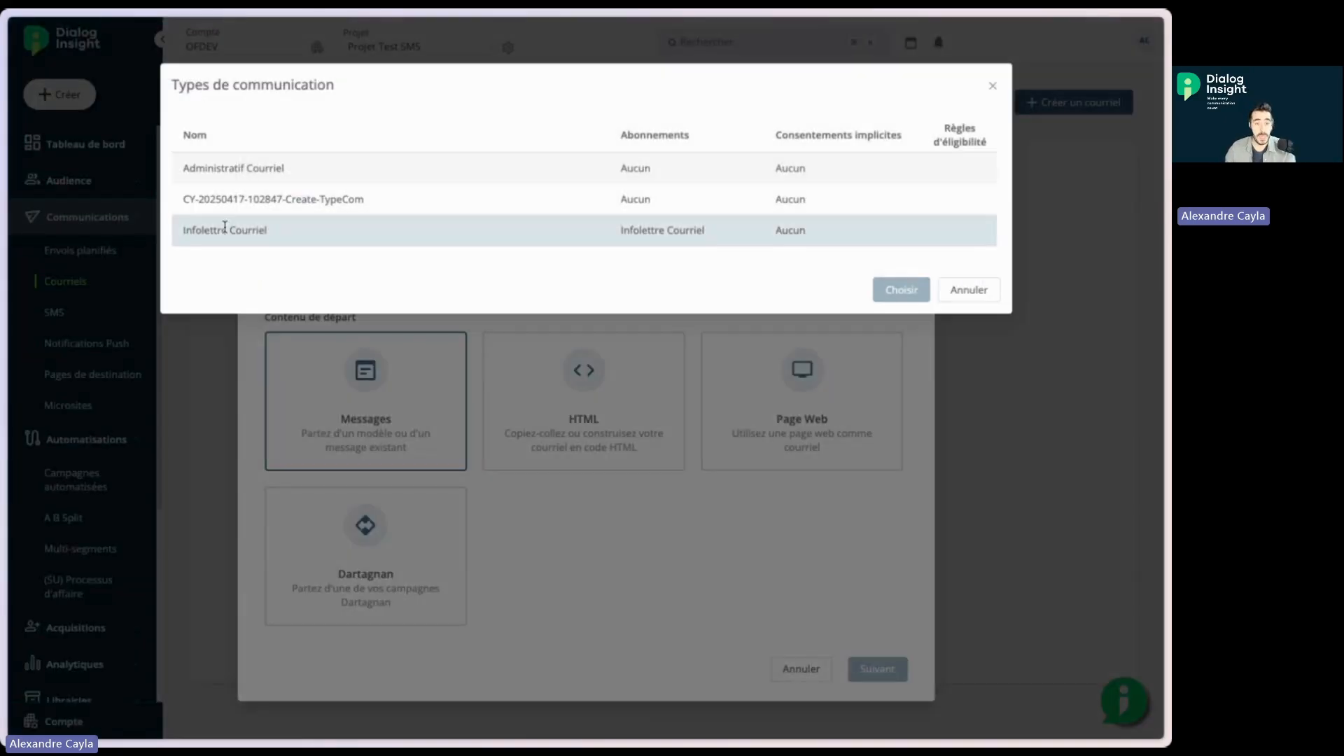
left_click(370, 235)
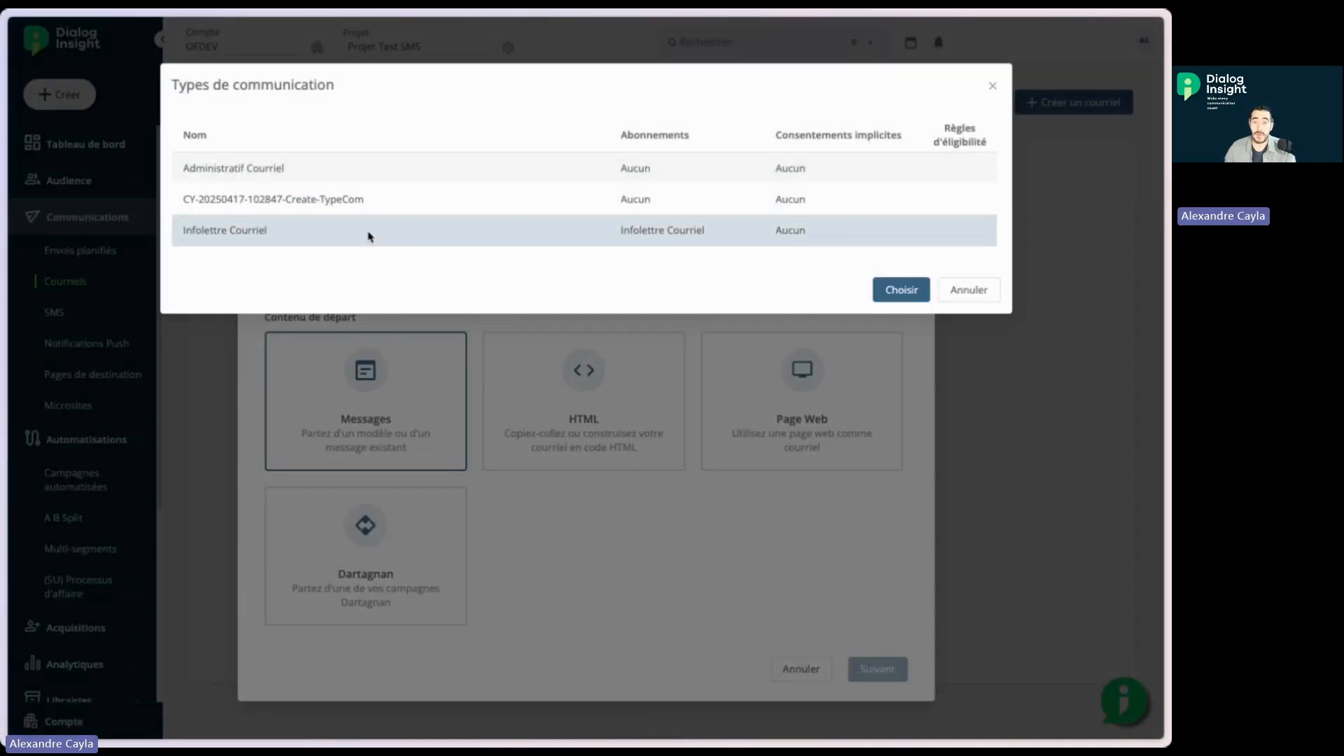
double_click(315, 235)
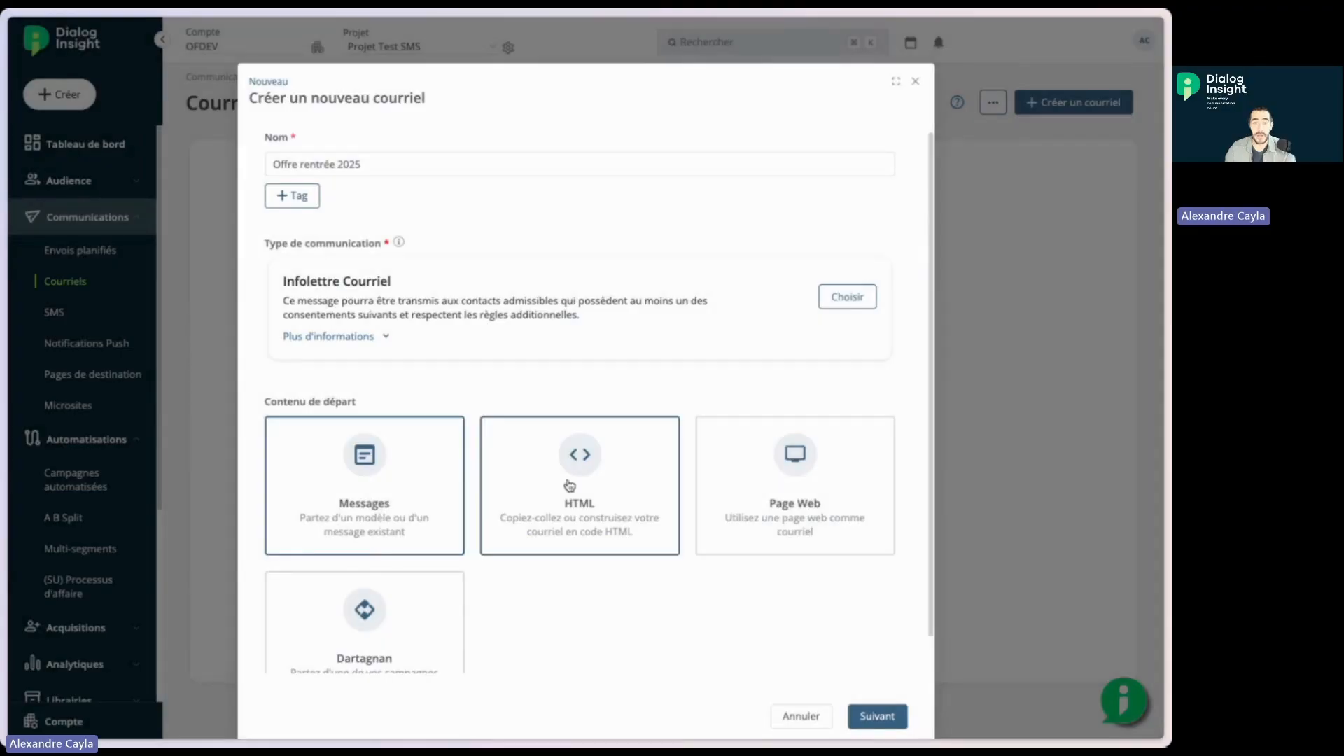
scroll(507, 592, "down", 1)
left_click(849, 714)
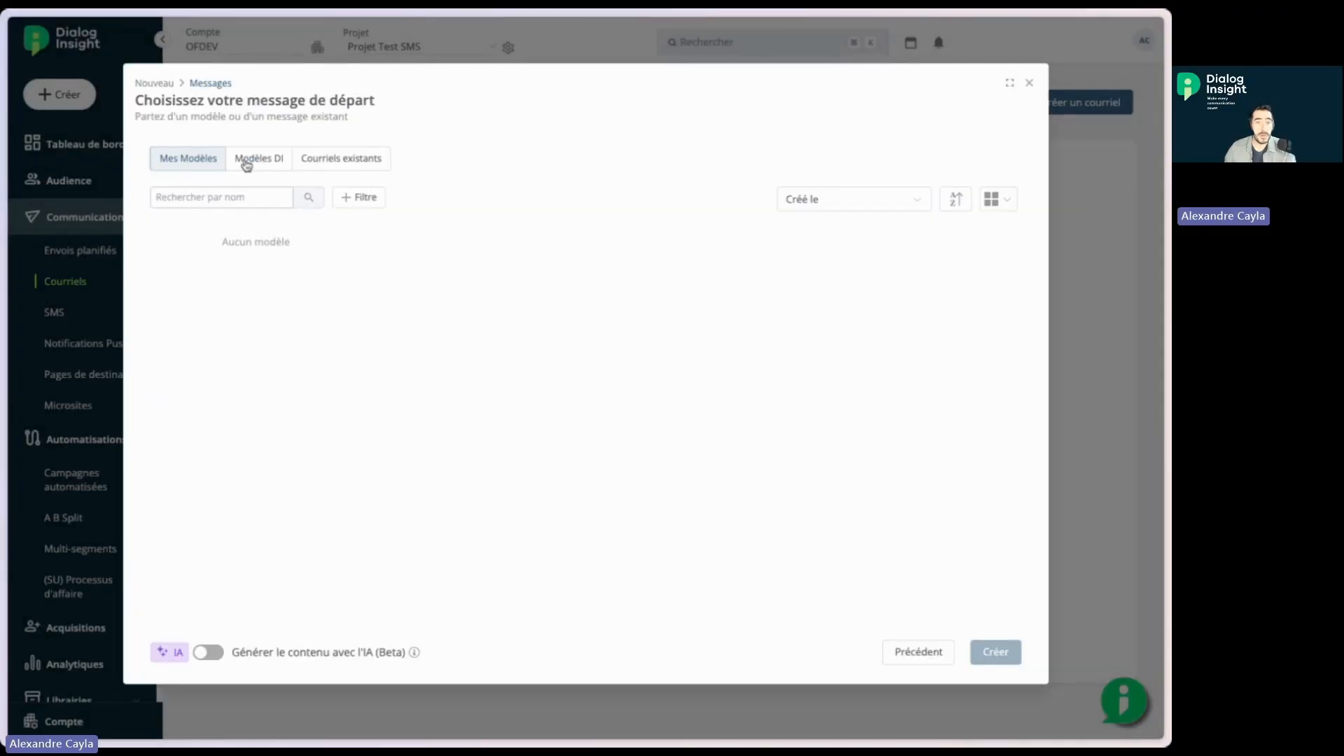
- Create the email from the Dialog Insight template "Base #1 (fr-CA)"
left_click(259, 158)
scroll(431, 459, "down", 6)
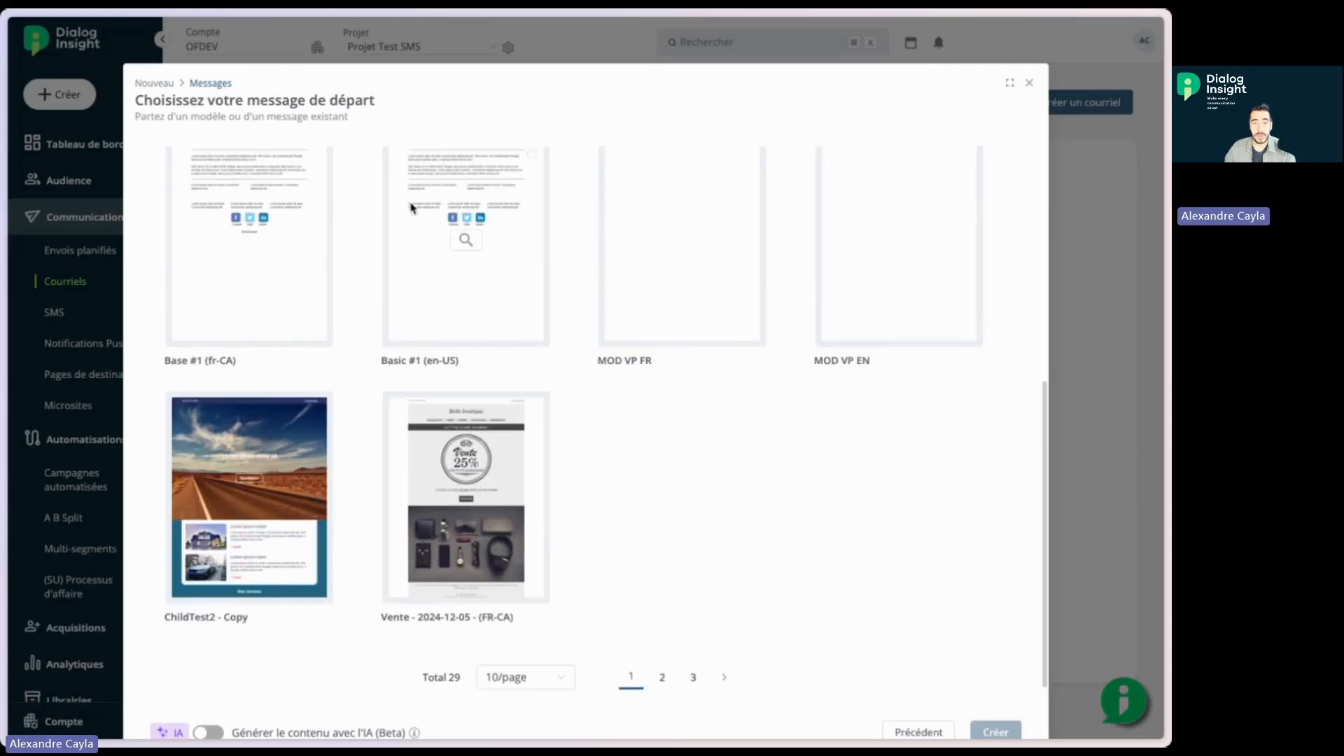
left_click(251, 240)
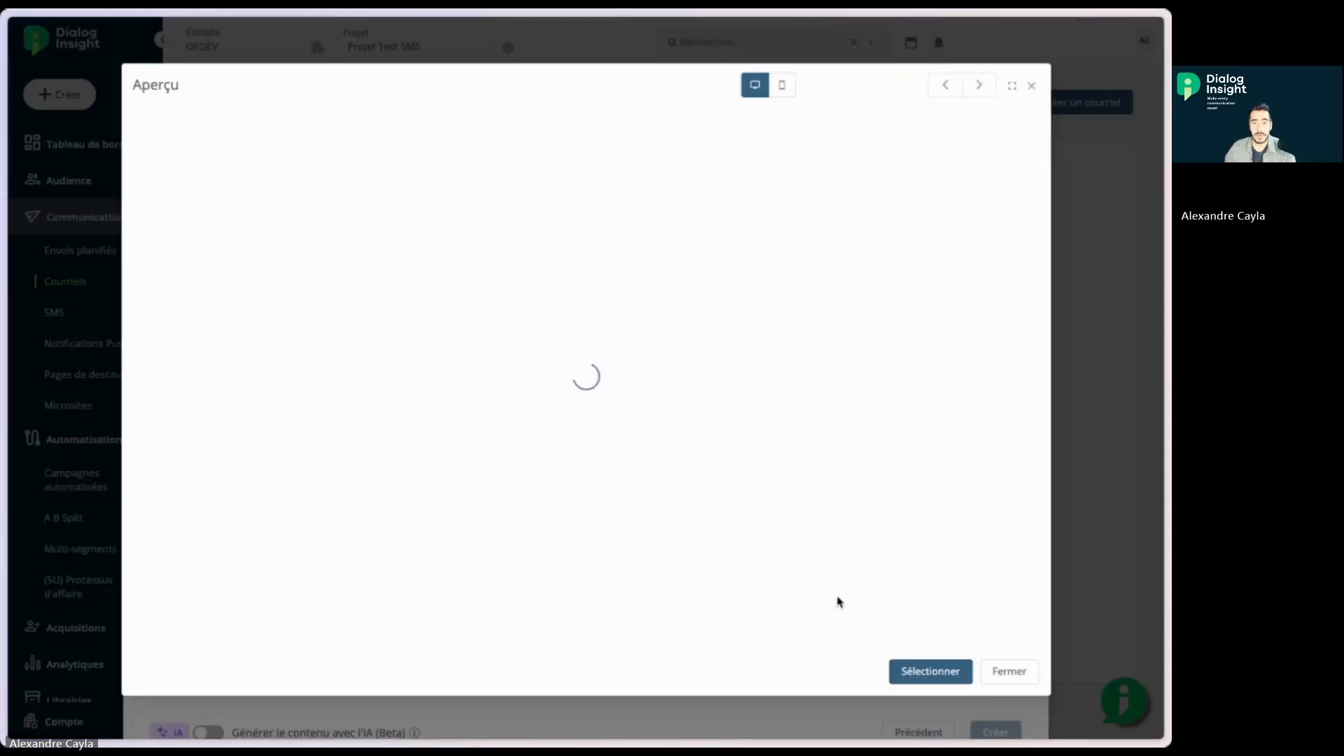
left_click(948, 676)
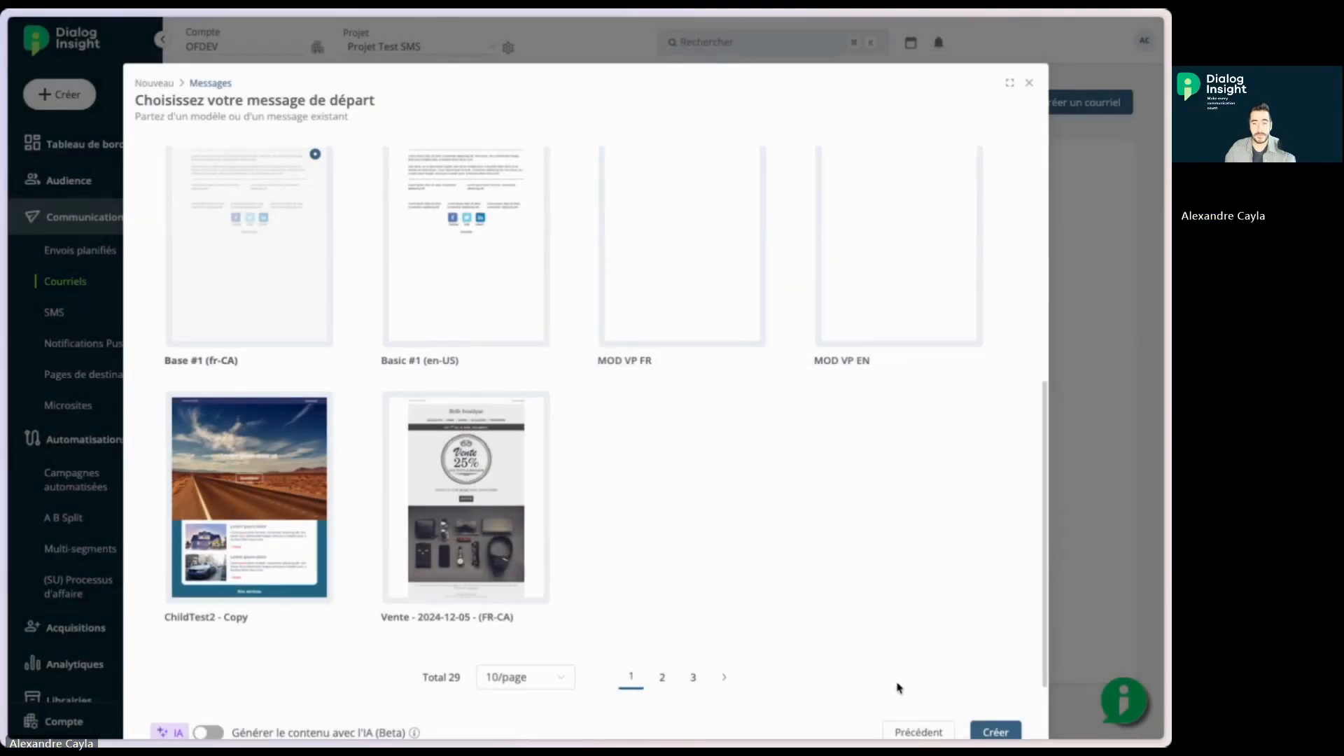
left_click(995, 732)
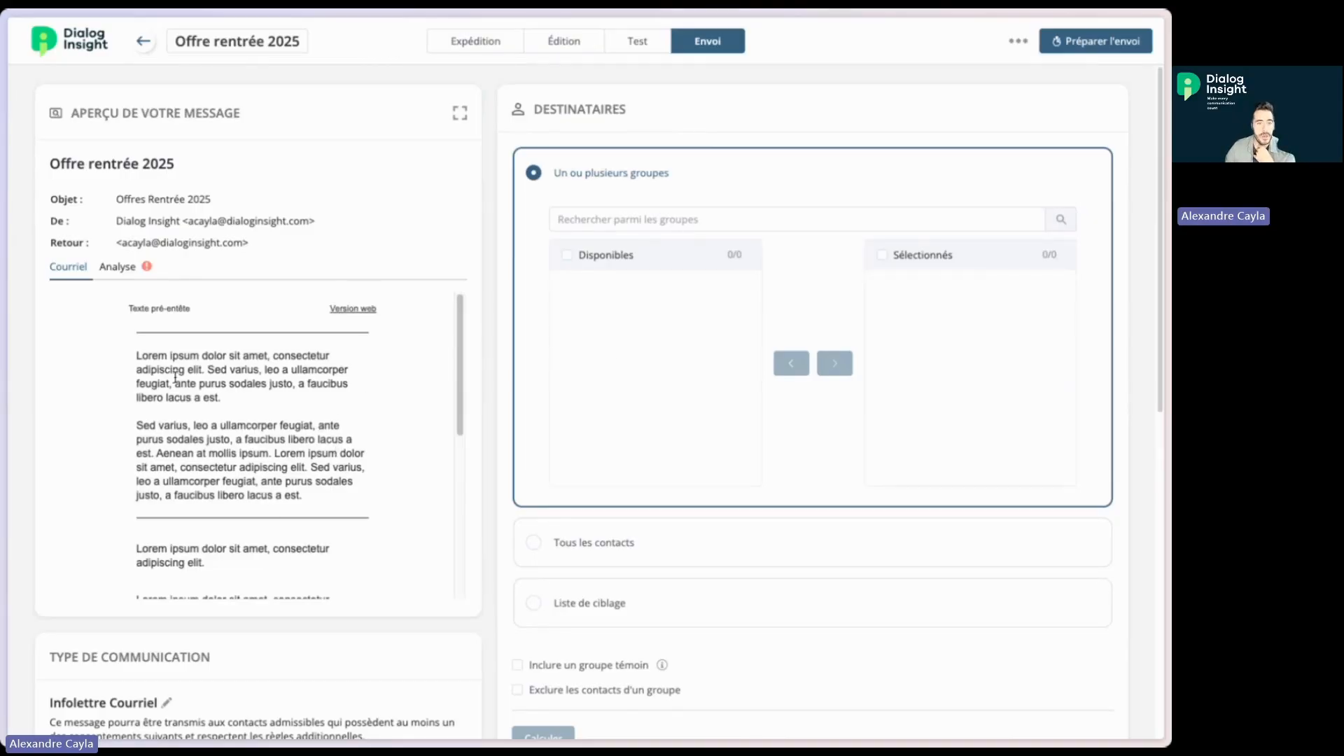
- Review the email preview and set the send date and time option to Plus tard
scroll(180, 510, "down", 1)
scroll(180, 509, "down", 5)
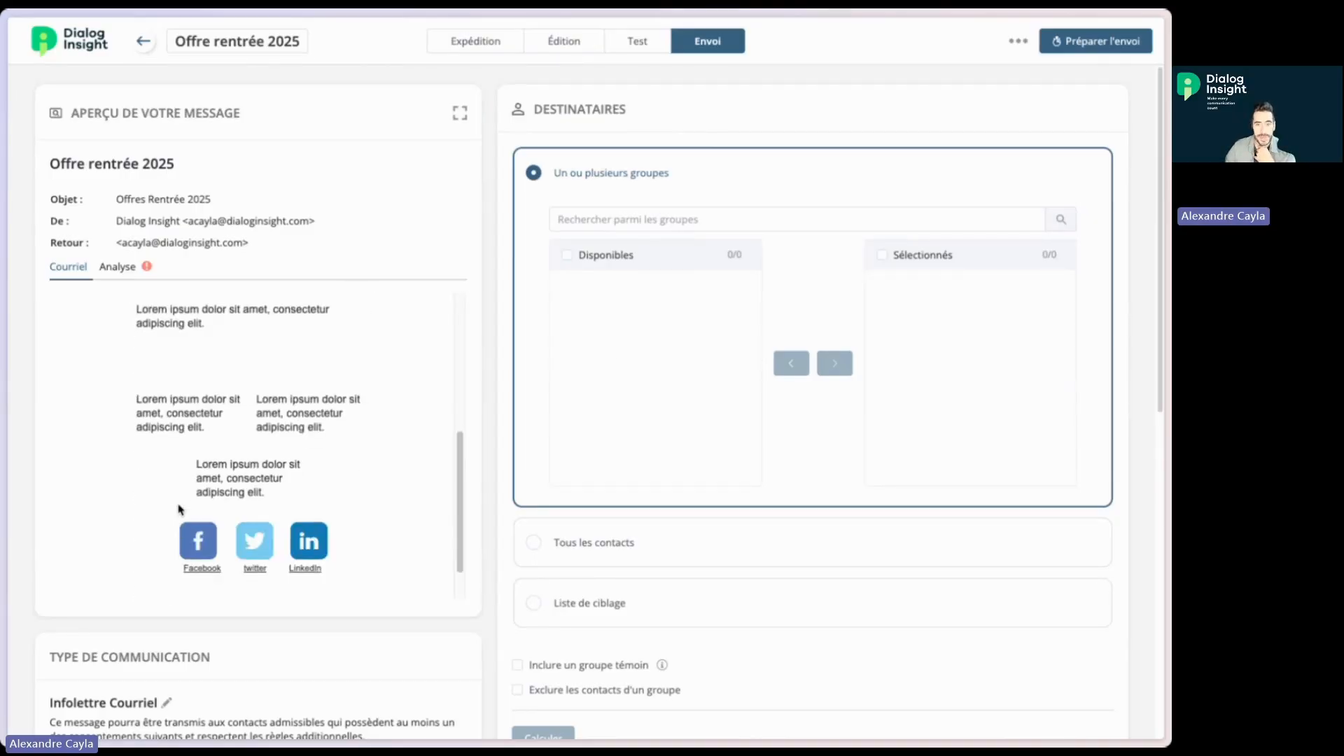
scroll(180, 510, "up", 8)
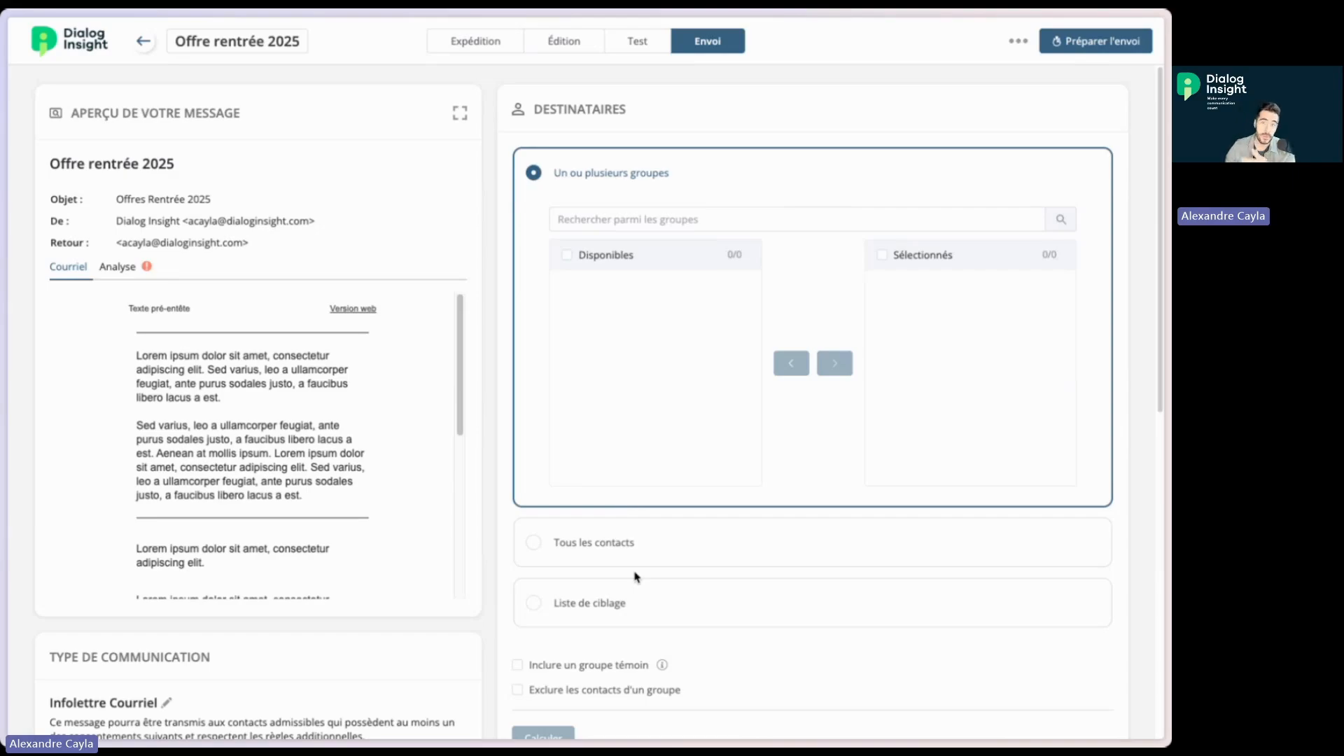
scroll(635, 575, "down", 5)
scroll(635, 575, "down", 3)
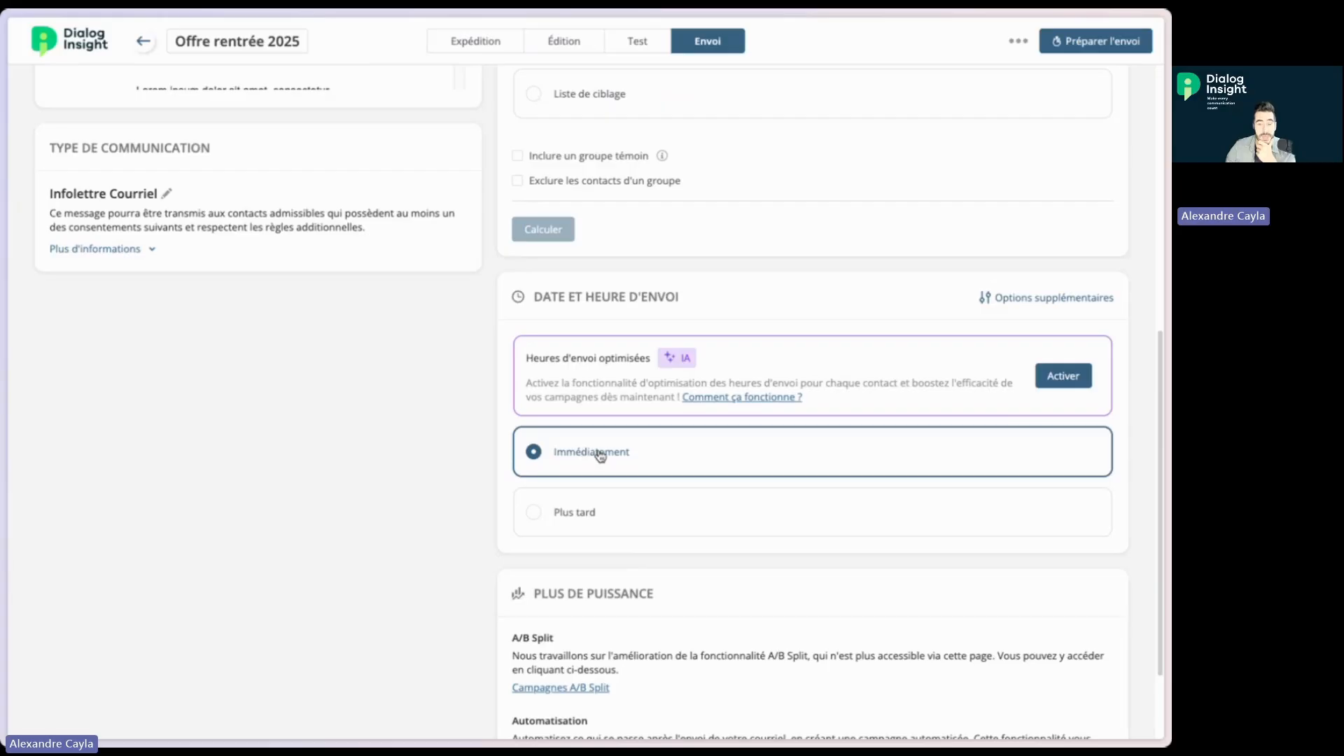
left_click(570, 518)
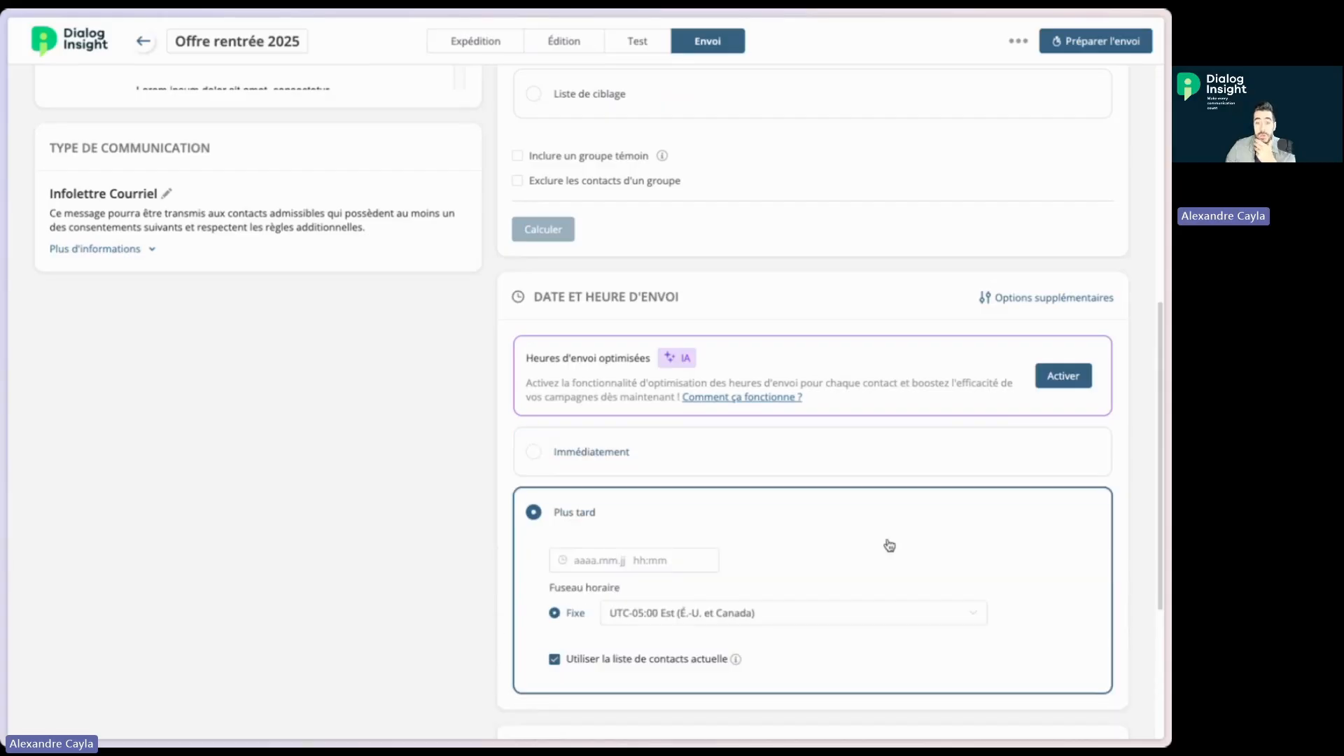
scroll(593, 554, "down", 1)
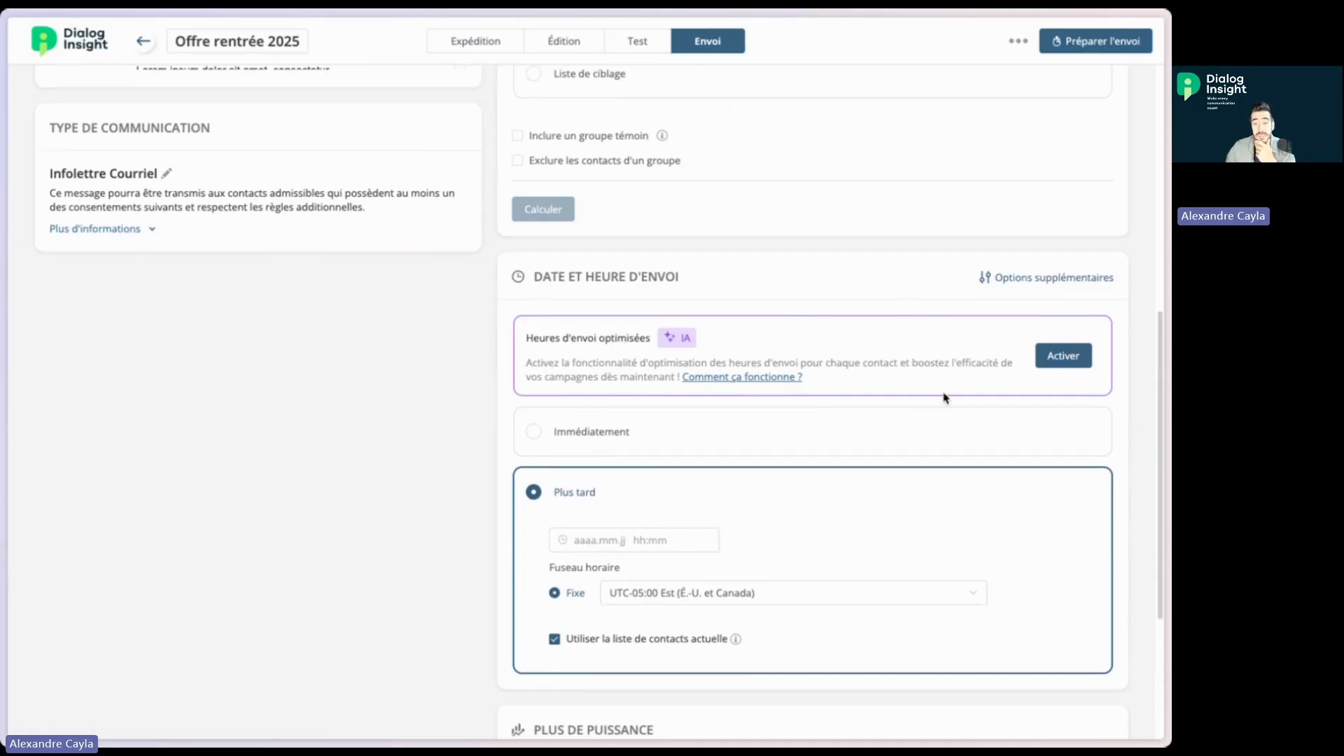
- Switch the email to AI-optimised send times with 2025.08.29 as the send date
left_click(758, 378)
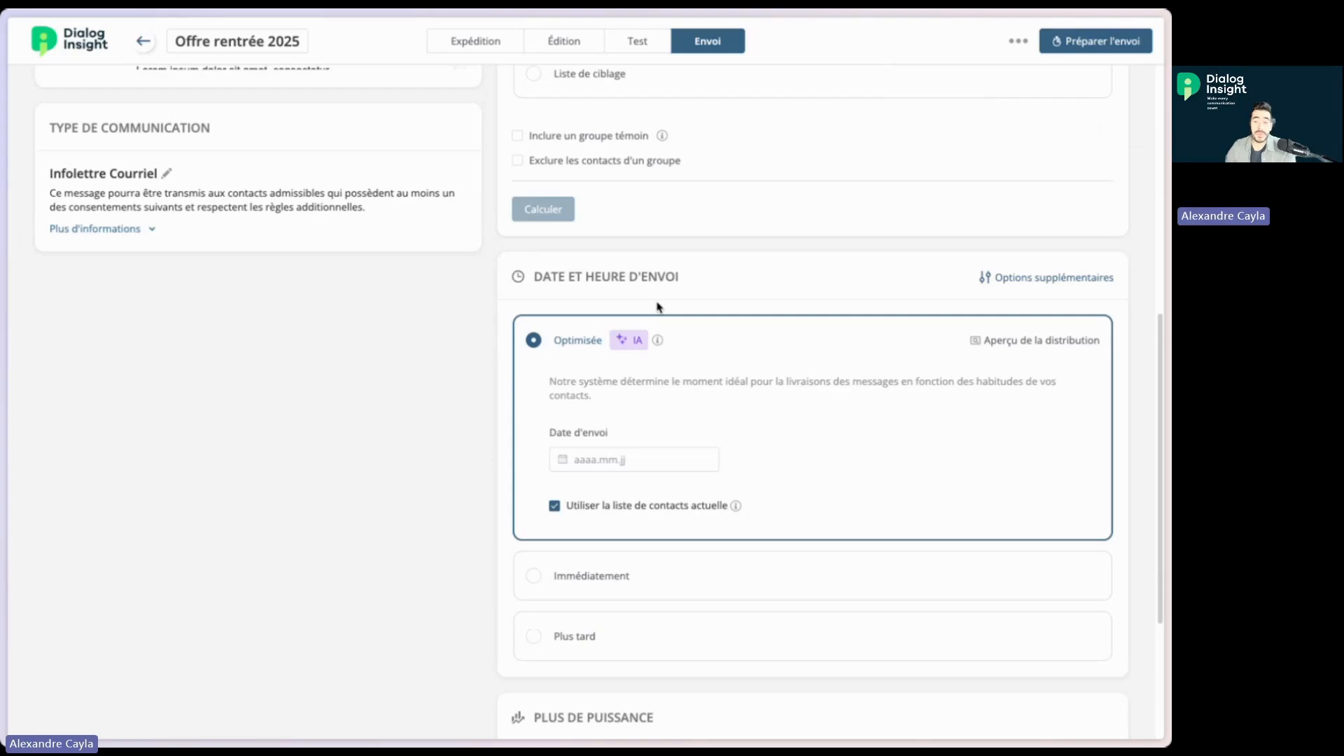
left_click(581, 460)
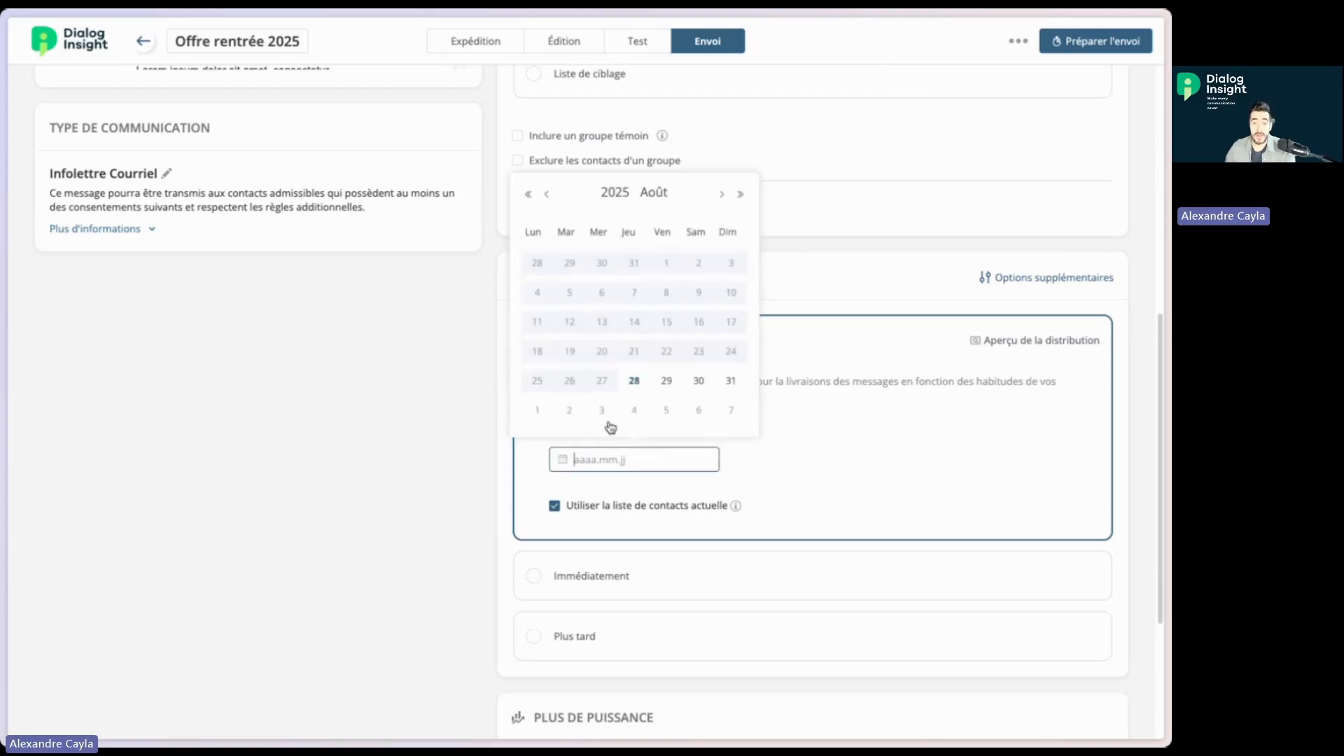
left_click(667, 382)
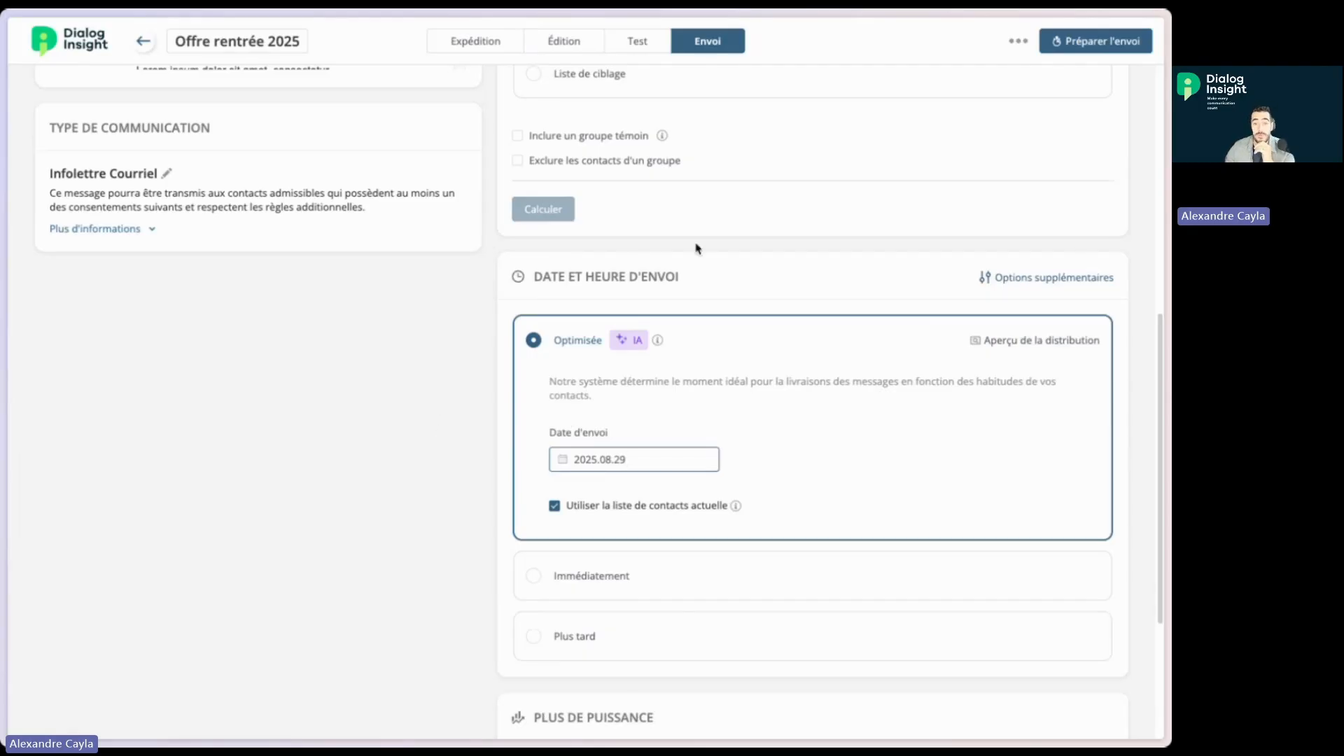
scroll(441, 539, "down", 3)
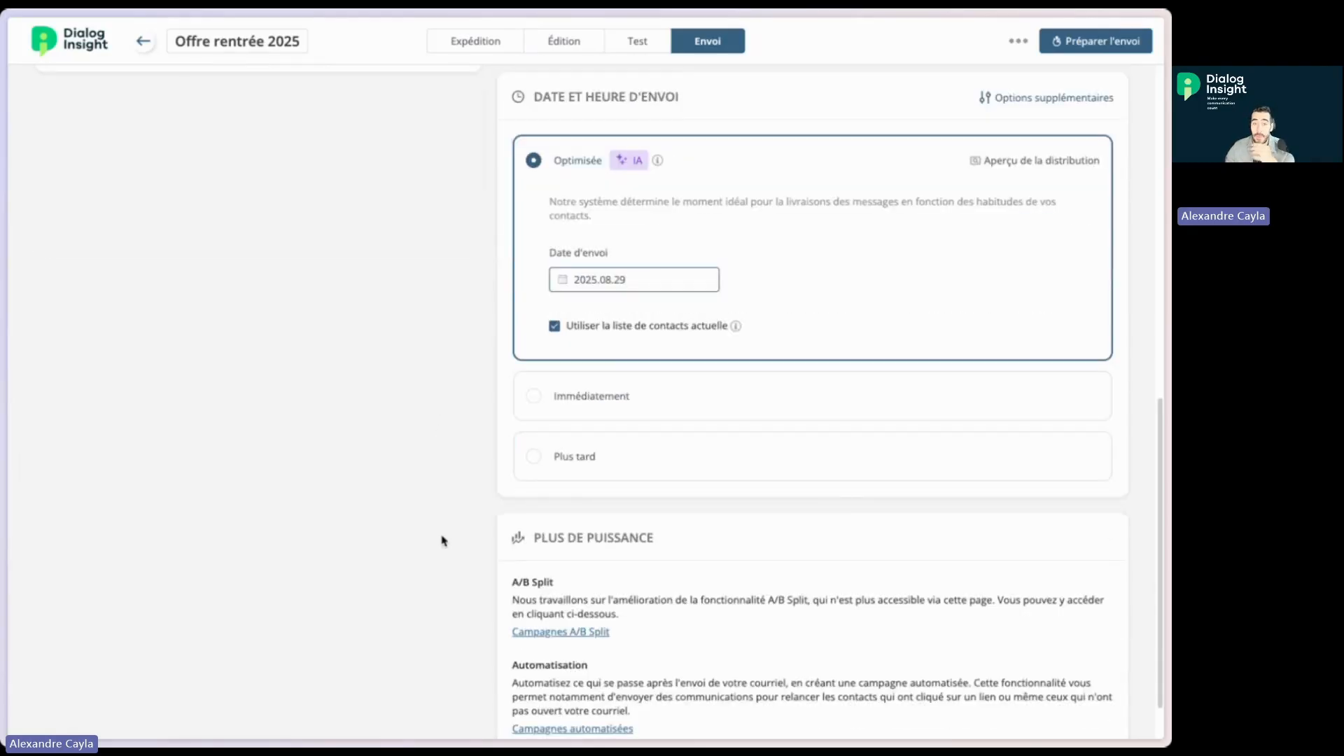
scroll(441, 540, "up", 8)
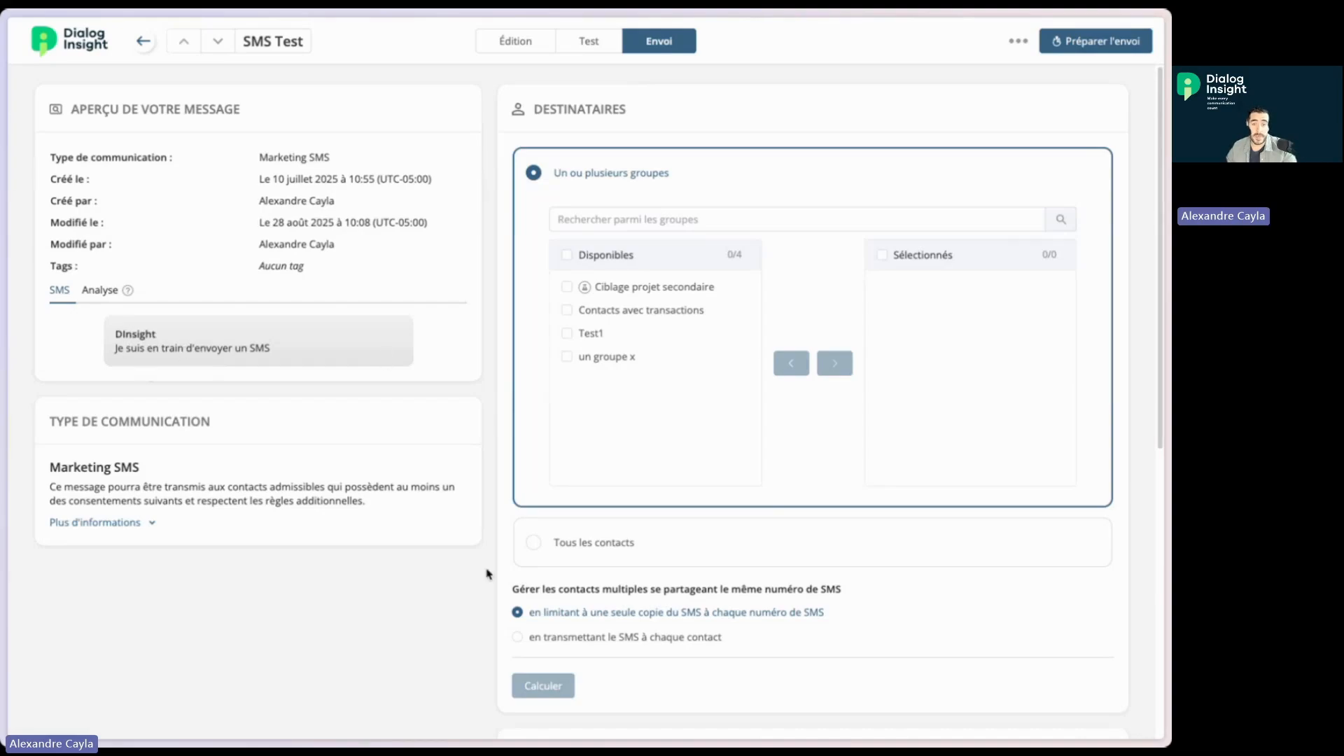
- Set the optimised send date of SMS Test to 2025.08.29 and view the distribution preview
scroll(488, 572, "down", 1)
scroll(488, 573, "down", 7)
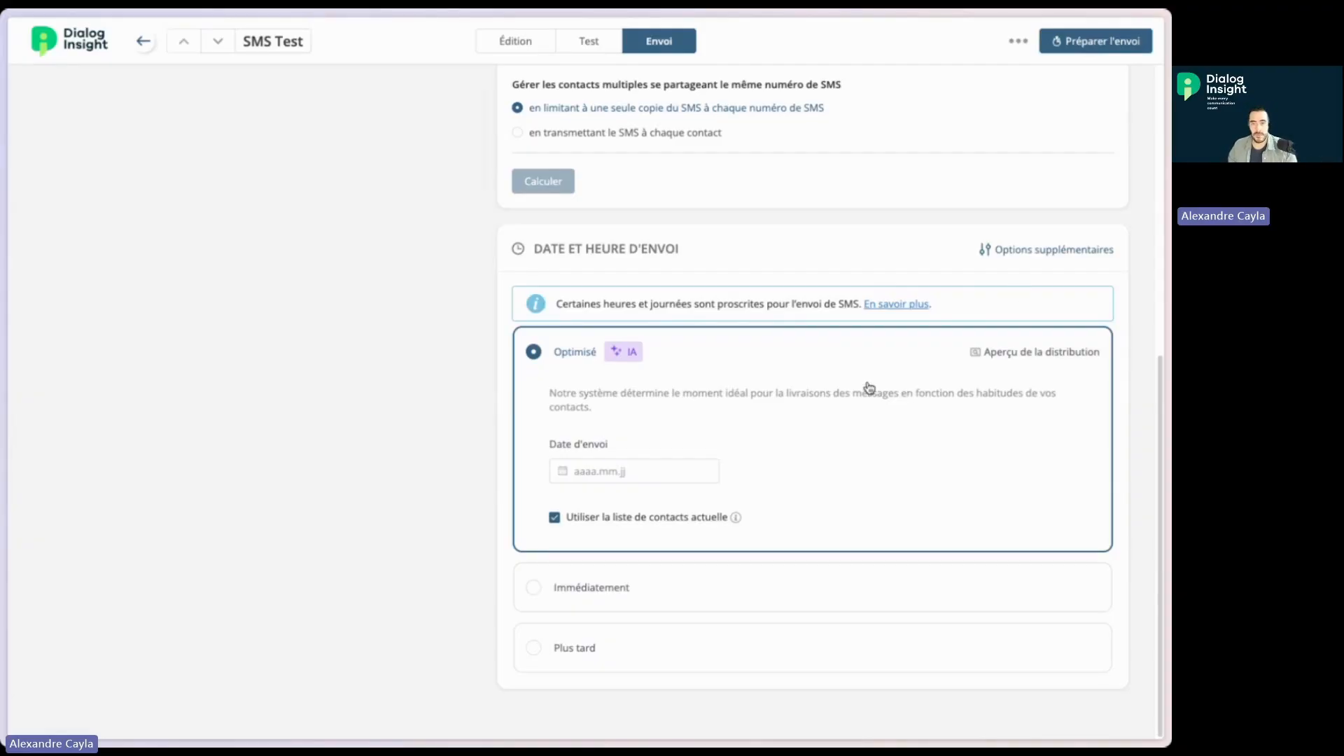
left_click(630, 470)
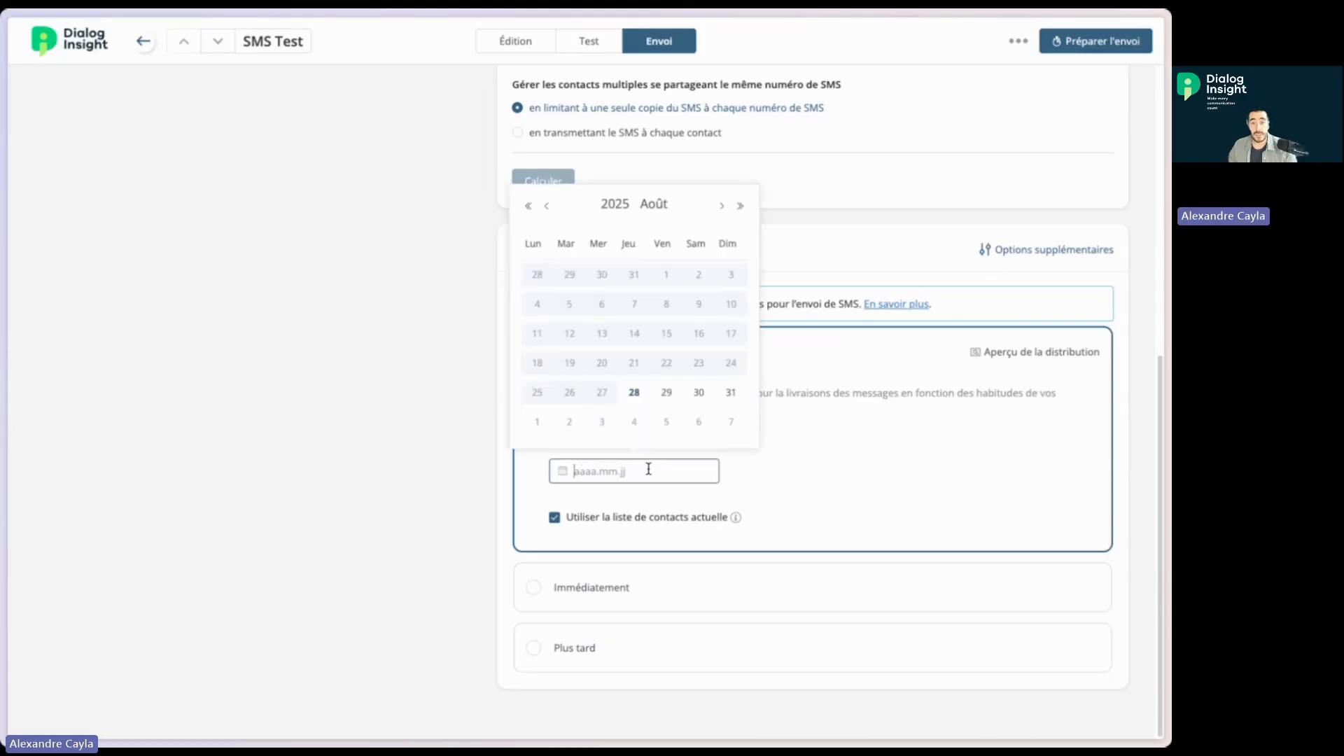
left_click(666, 393)
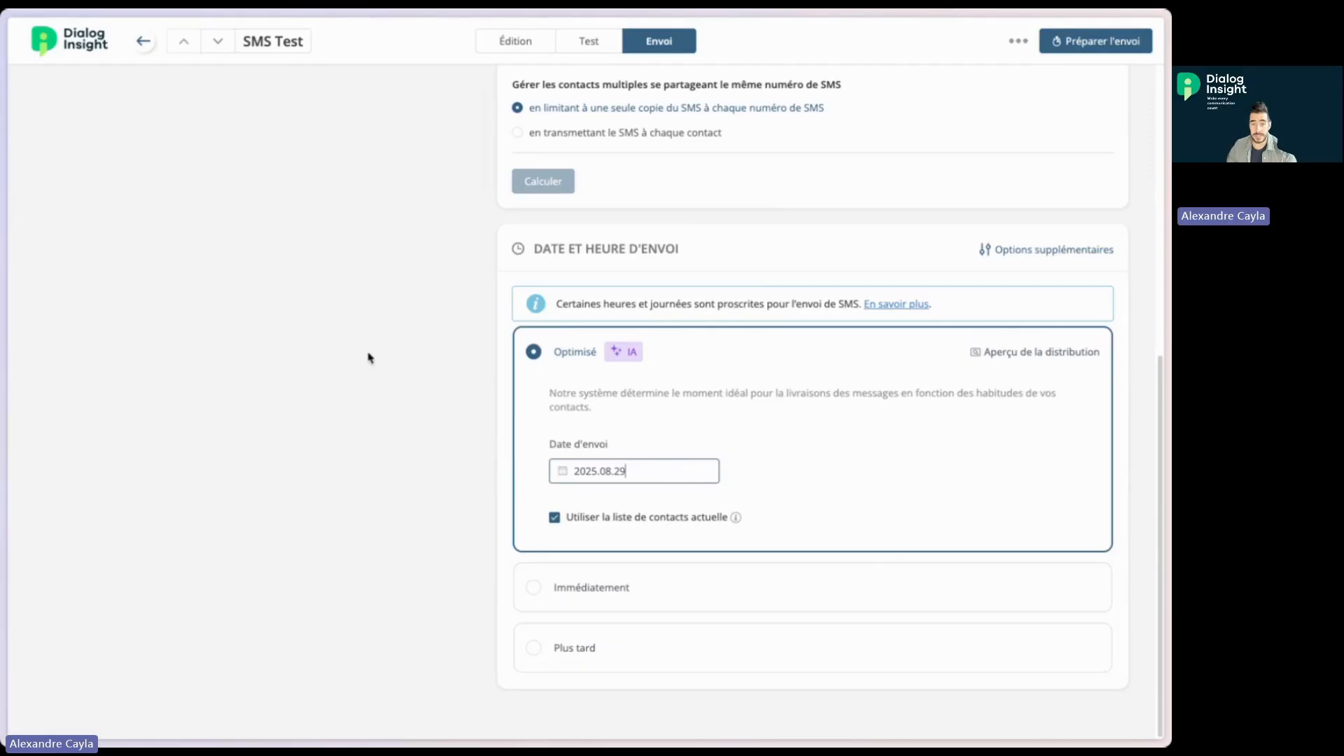
left_click(1014, 354)
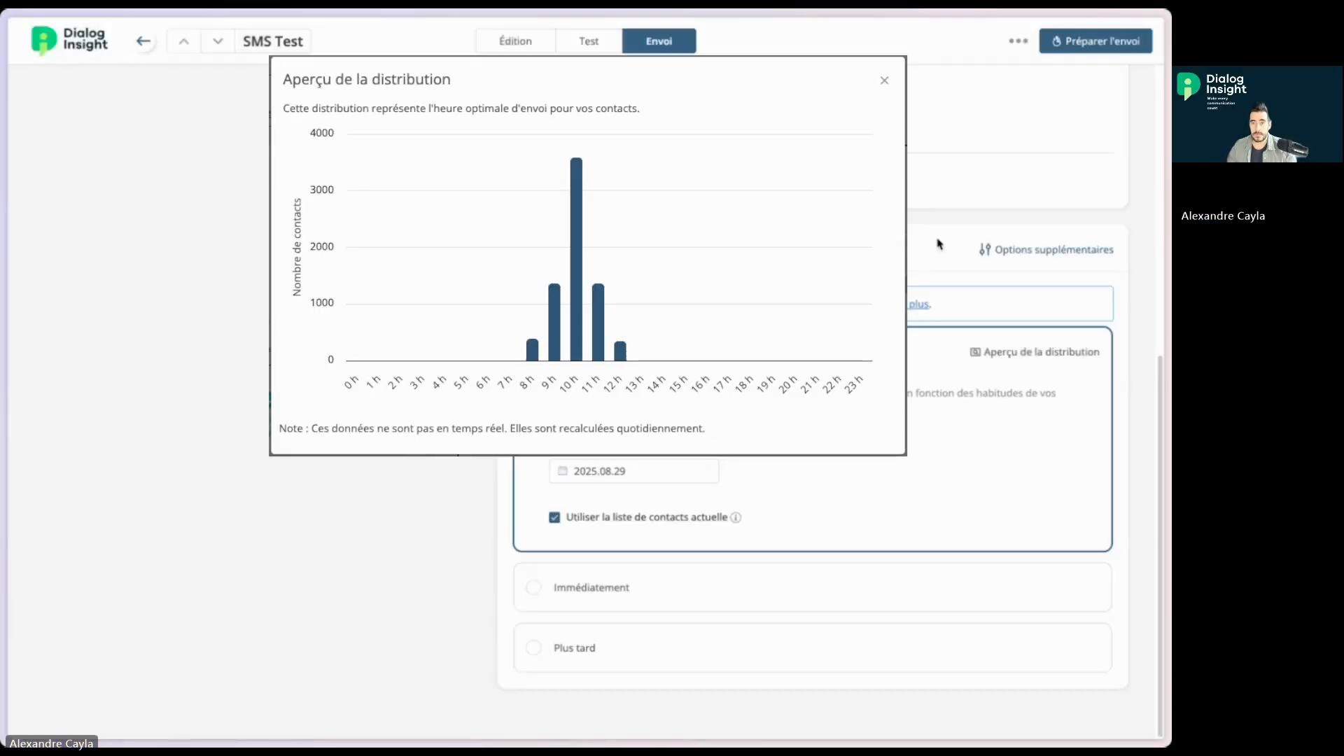
left_click(991, 353)
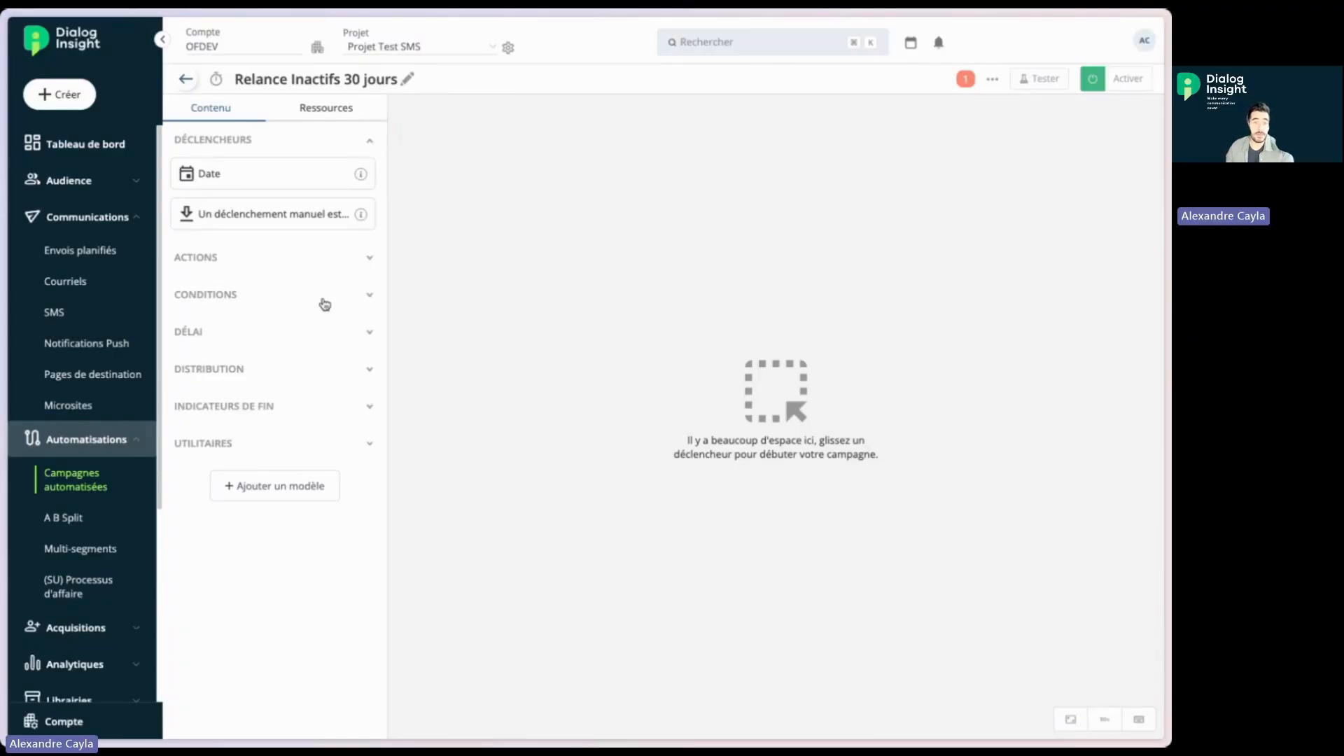
- Add a Courriel action to the Relance Inactifs 30 jours campaign and enable sending at the best moment for each contact
left_click(334, 258)
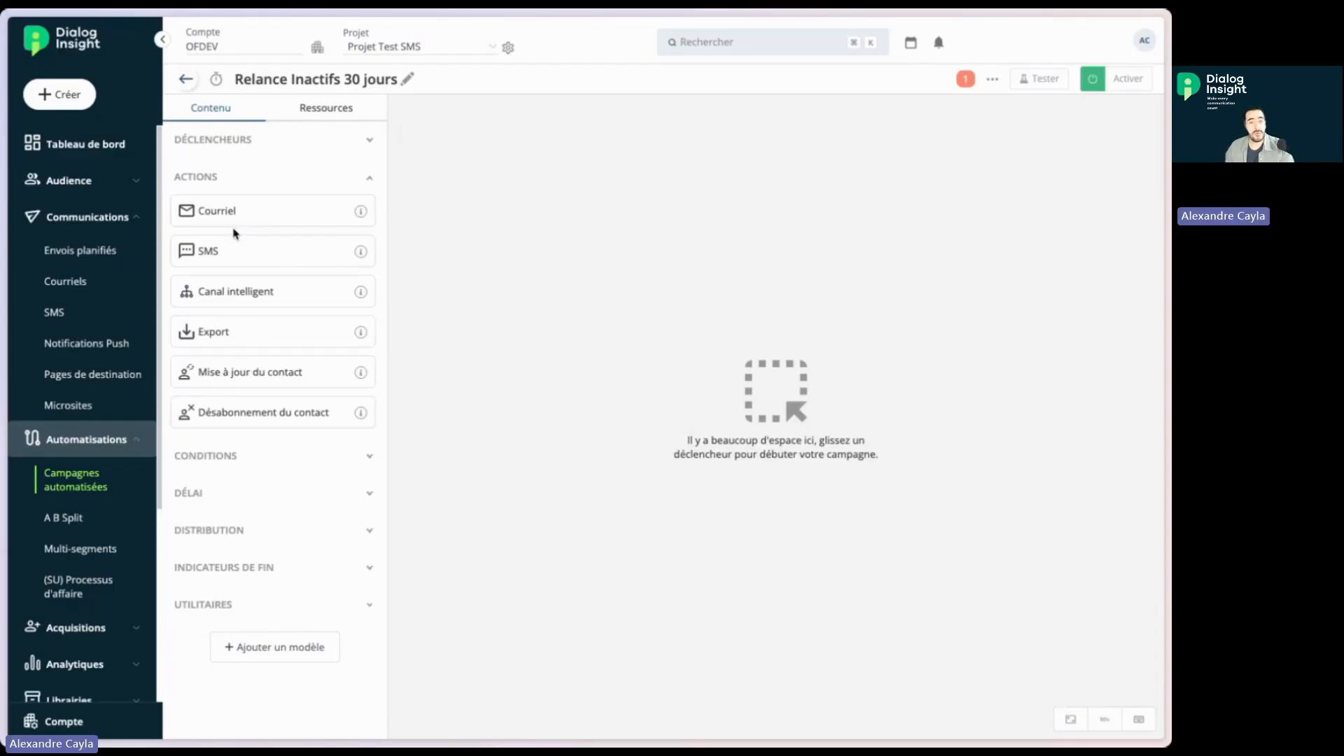
left_click_drag(318, 206, 732, 224)
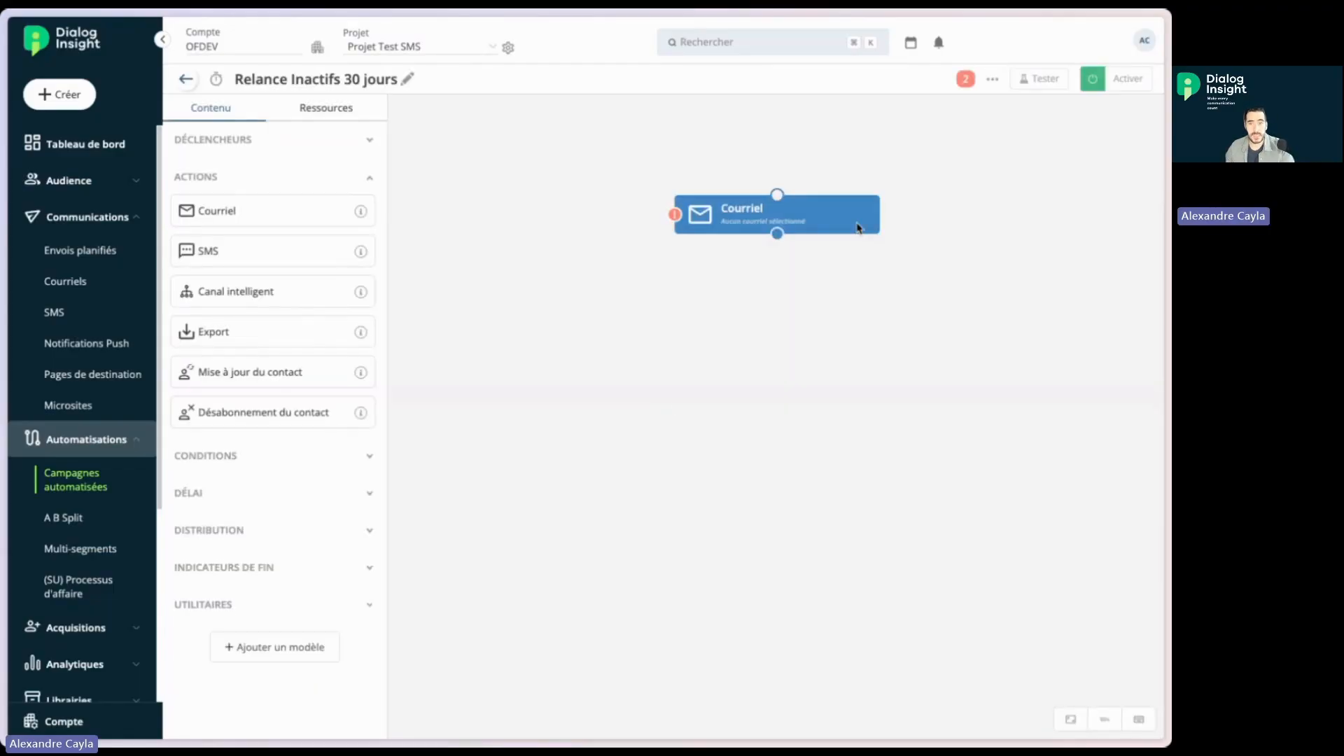
left_click(708, 223)
left_click_drag(709, 222, 646, 315)
left_click(700, 283)
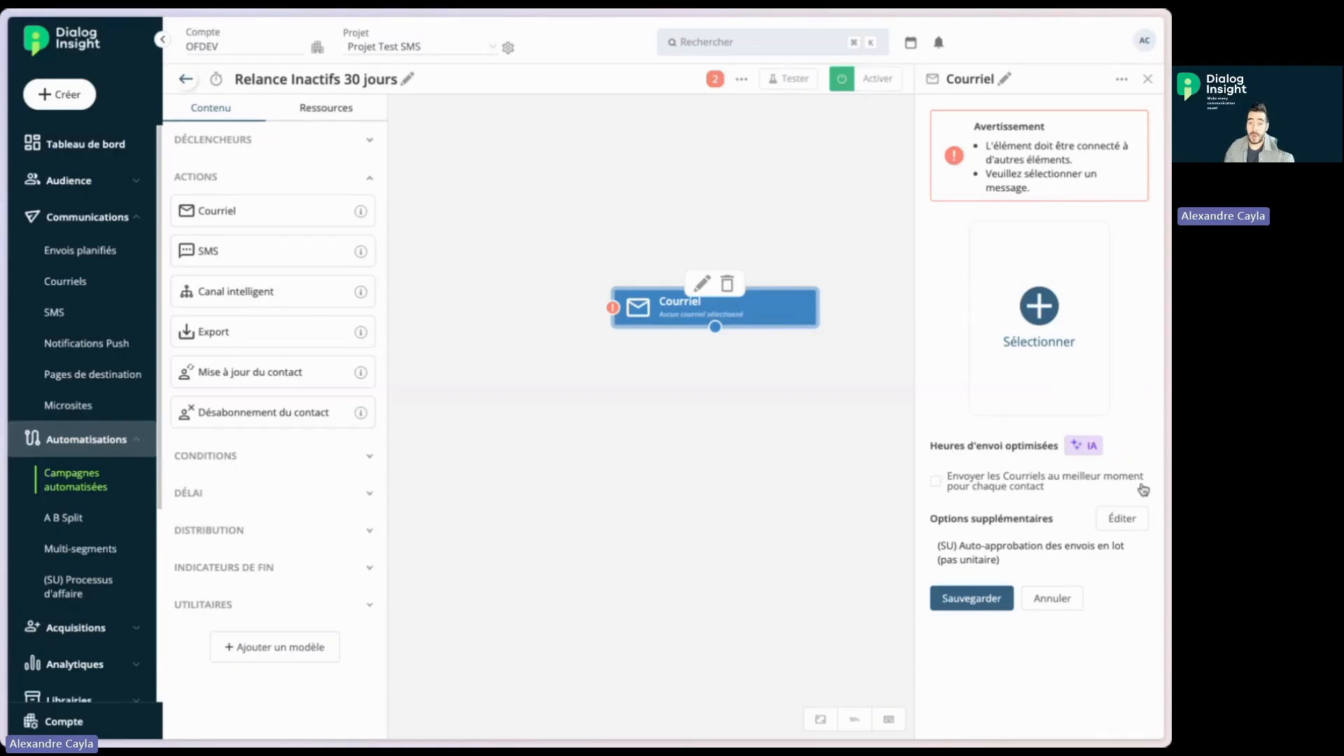
left_click(1036, 485)
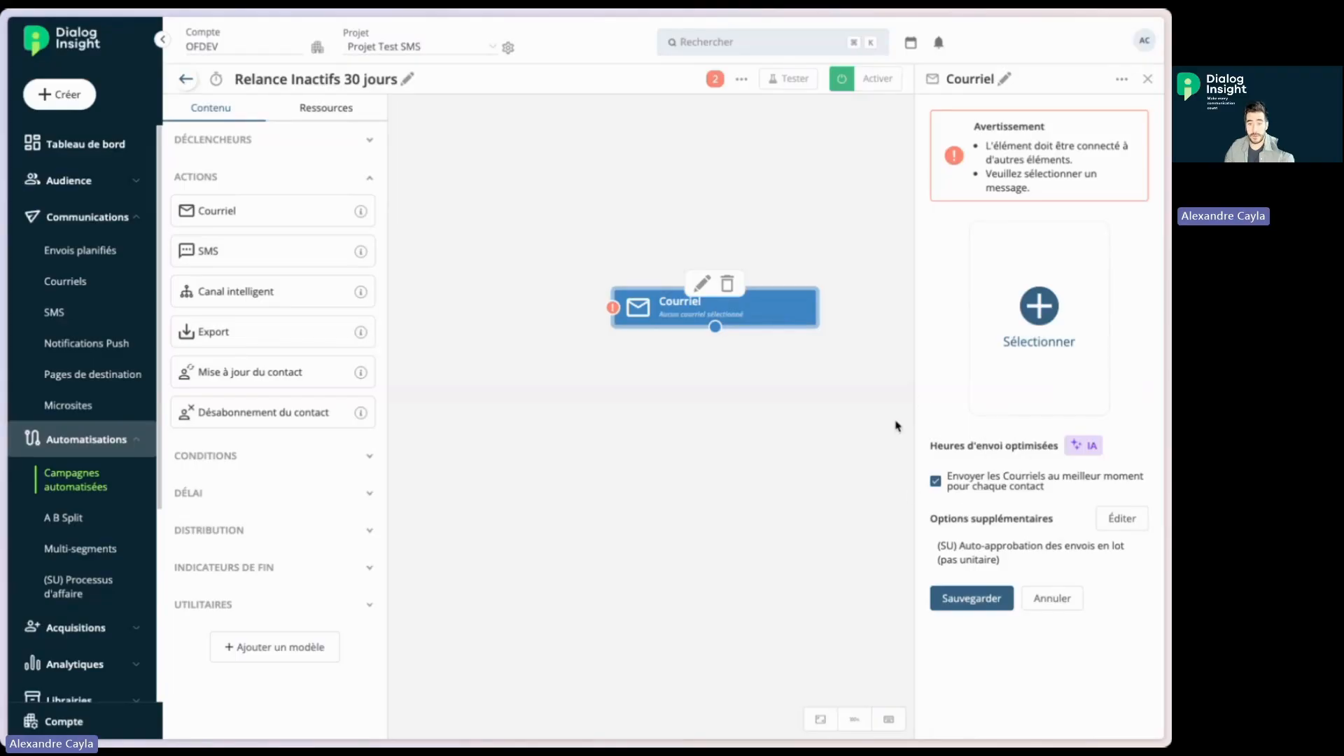
- Replace the Courriel action with an SMS action on the canvas and open its settings
left_click(727, 284)
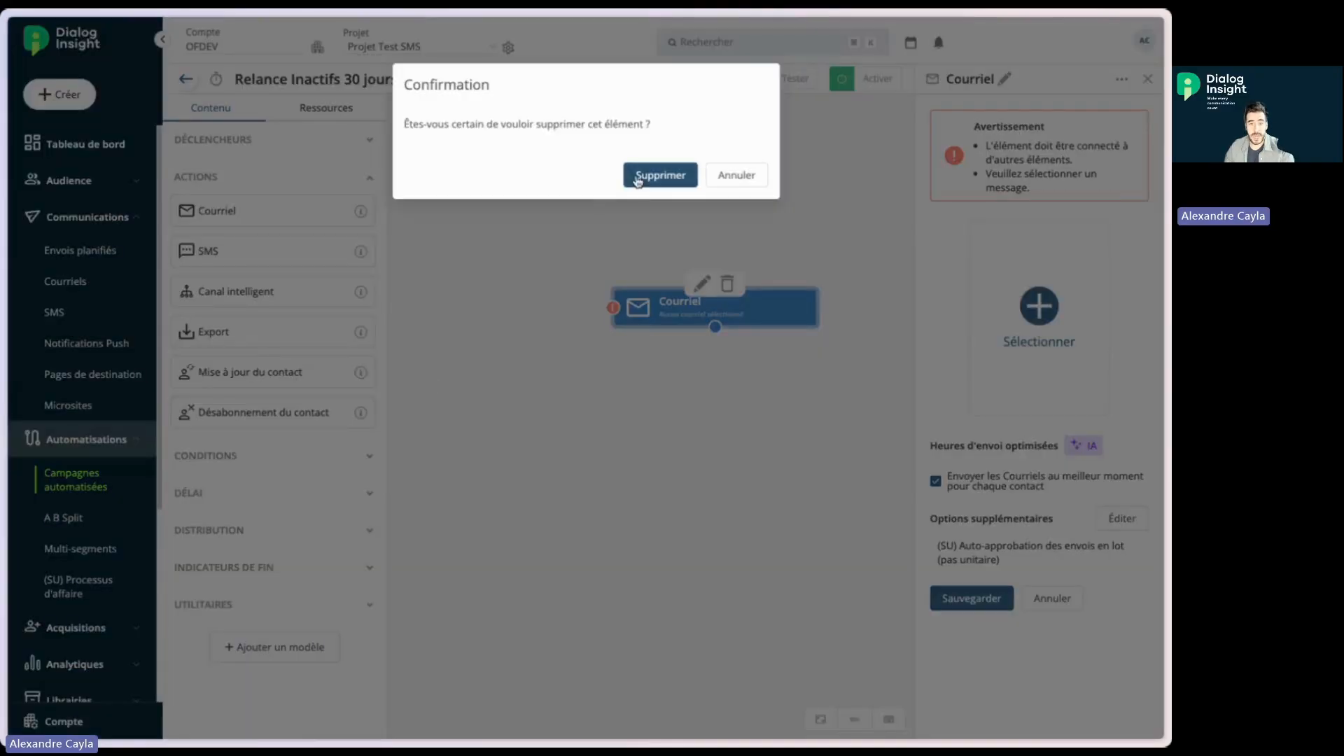
left_click(661, 175)
left_click_drag(203, 251, 616, 298)
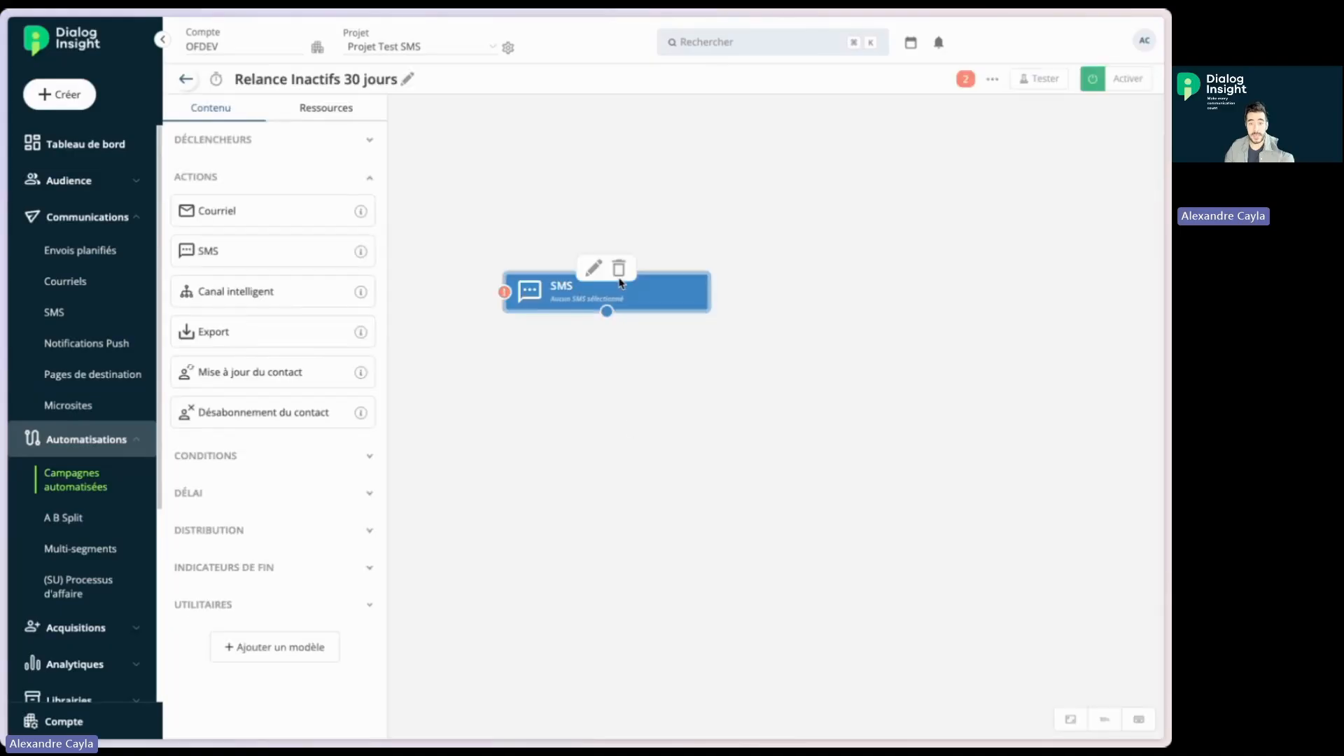
left_click(620, 287)
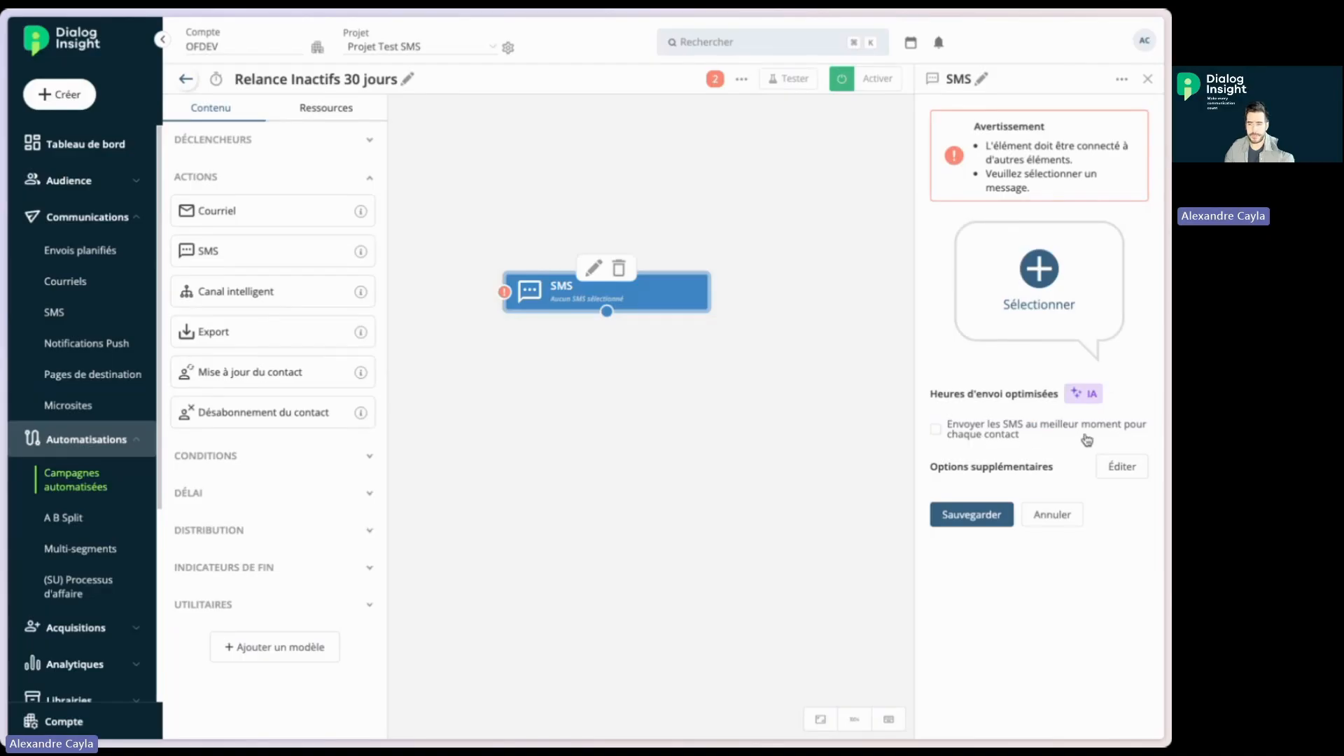
- Delete the SMS action and add a Canal intelligent action to the campaign canvas
left_click(620, 276)
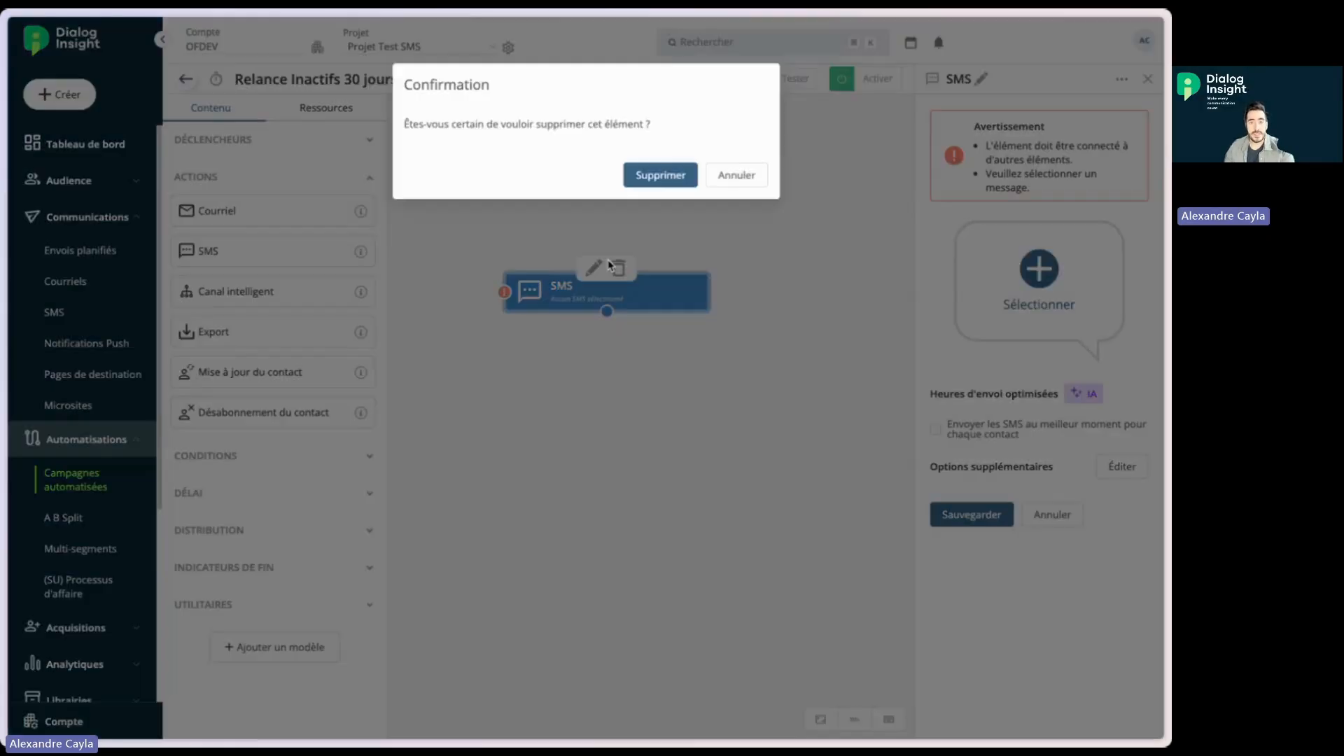
left_click(672, 174)
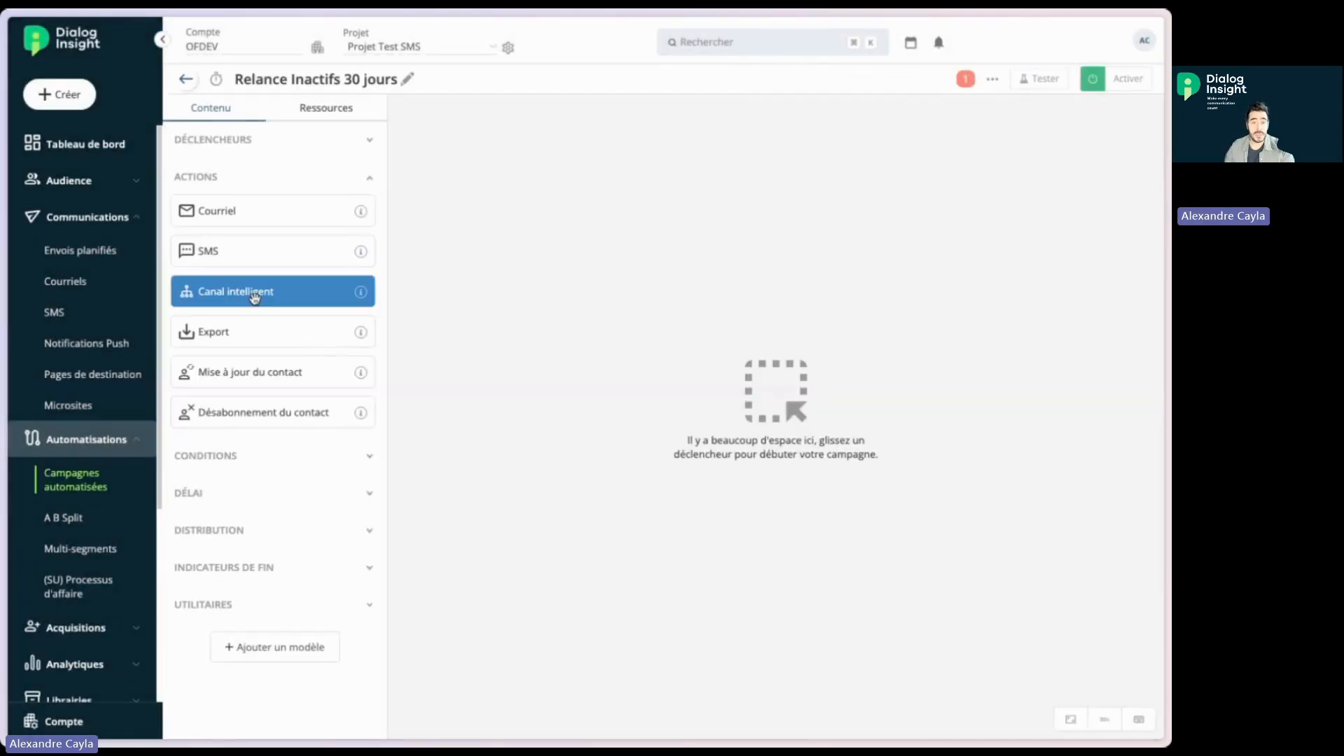
left_click_drag(255, 294, 647, 289)
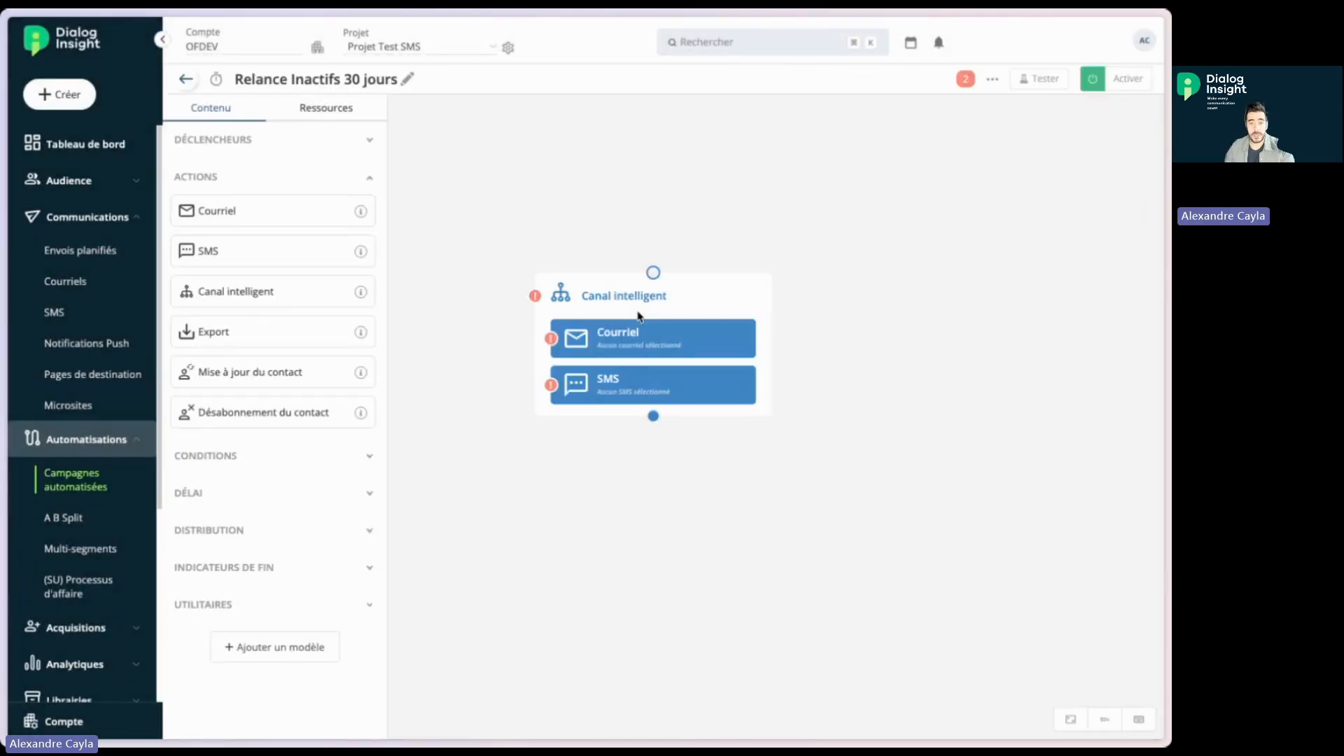
- Review the optimised send time options of the Canal intelligent element and of its Courriel channel, leaving the settings without saving
mouse_move(665, 298)
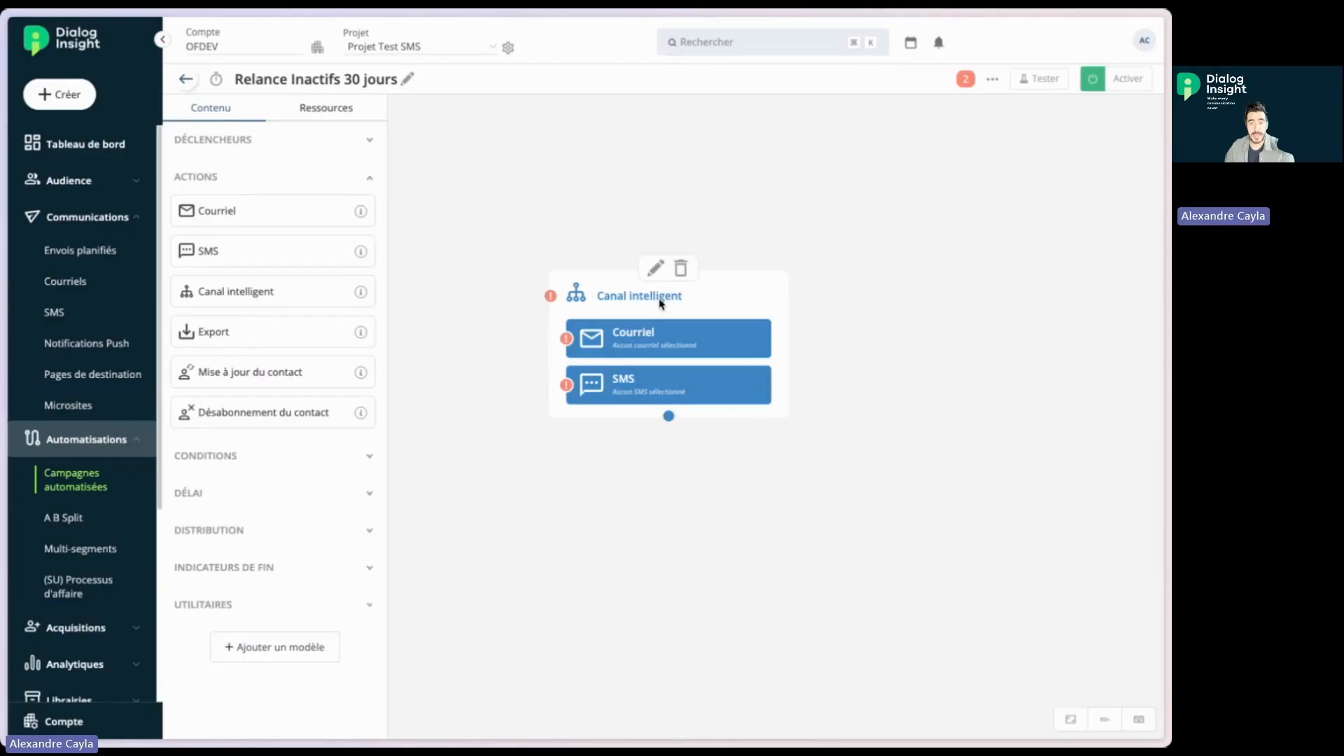
left_click(672, 272)
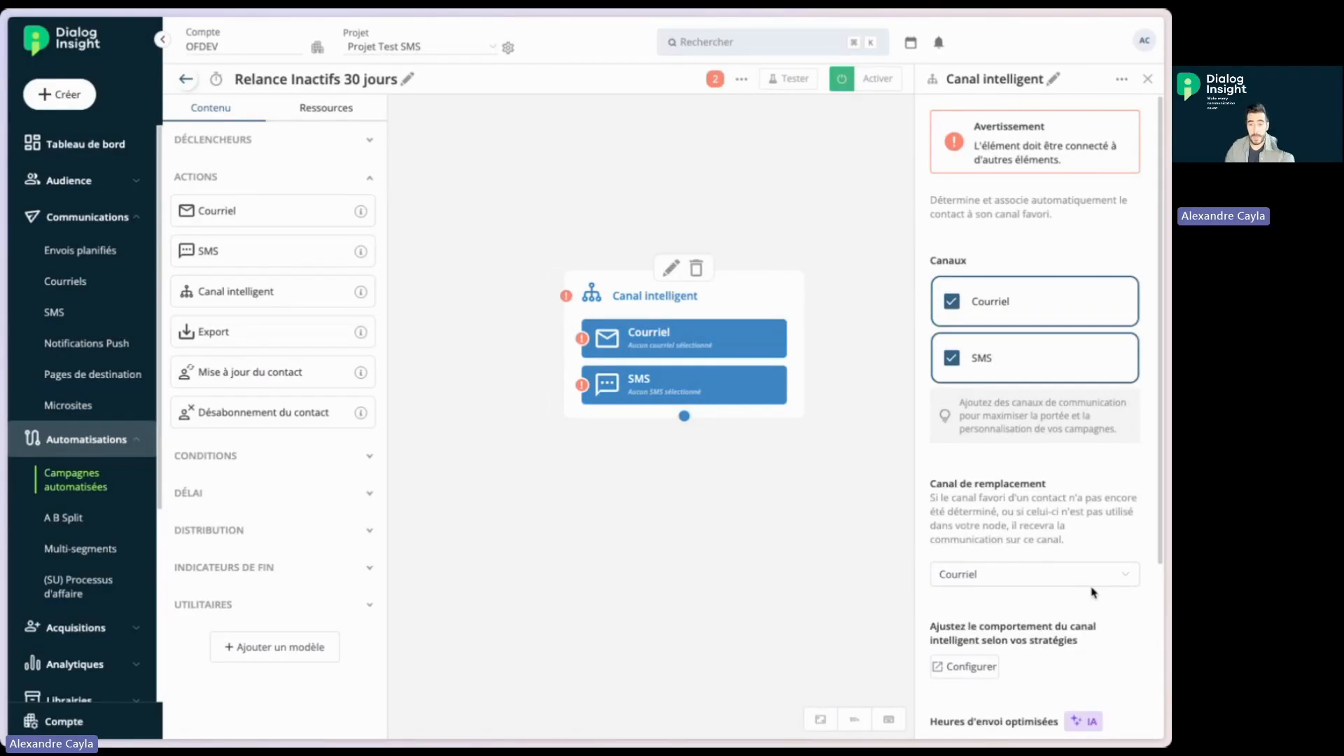
scroll(1033, 616, "down", 3)
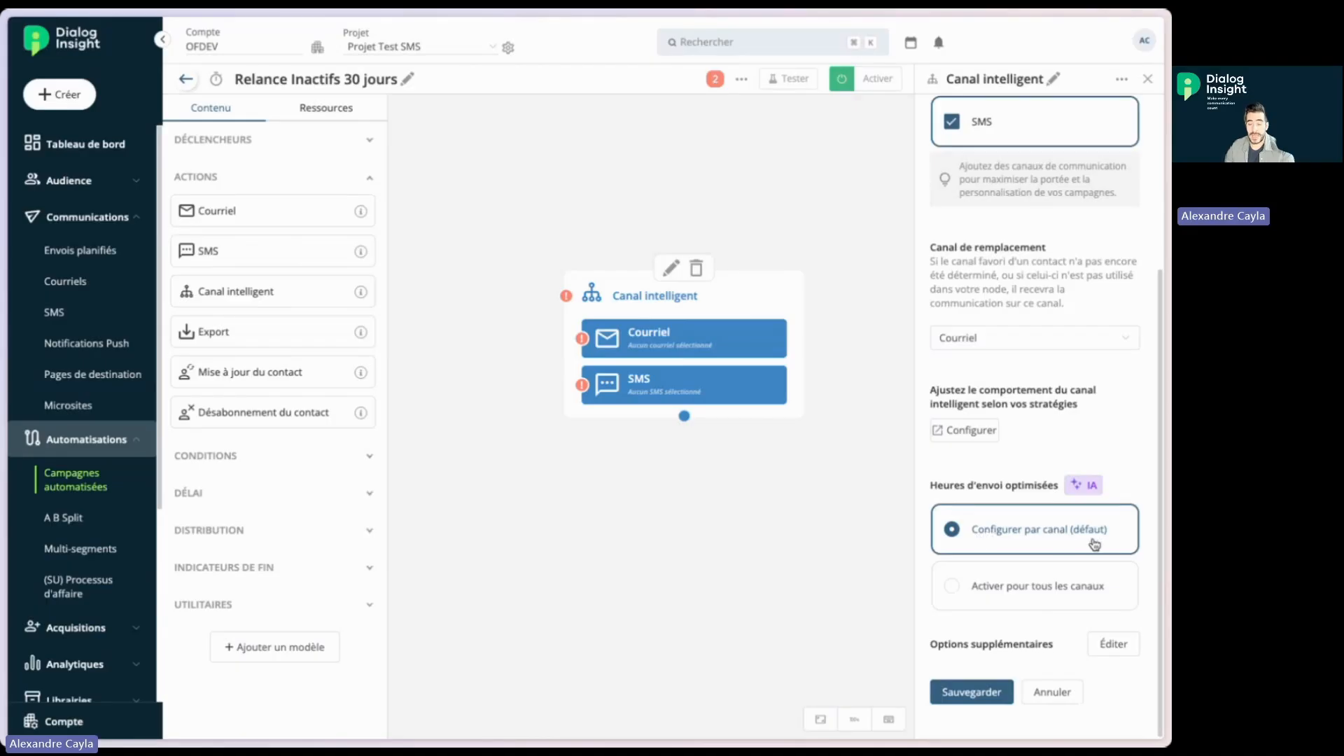
left_click(699, 347)
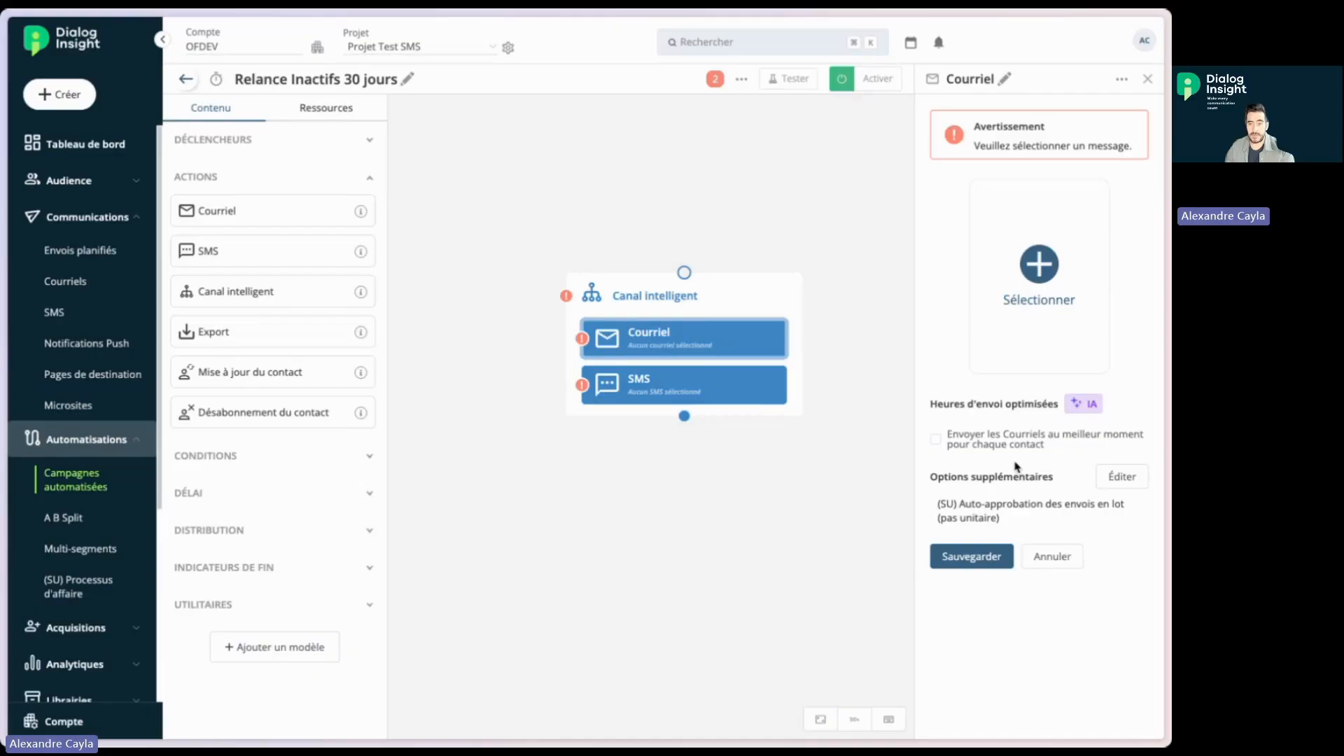
left_click(1052, 556)
- Set the Canal intelligent element's optimised send times to "Activer pour tous les canaux"
left_click(671, 269)
scroll(966, 585, "down", 3)
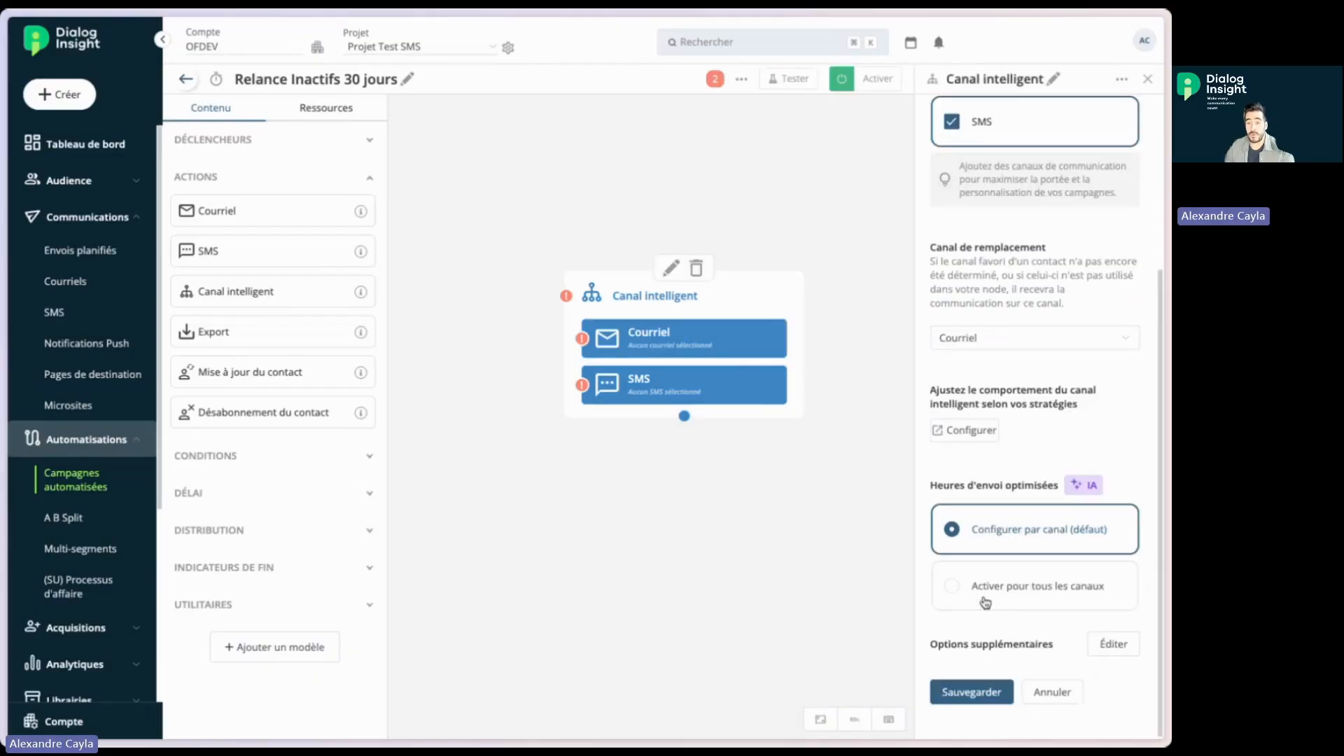
left_click(983, 598)
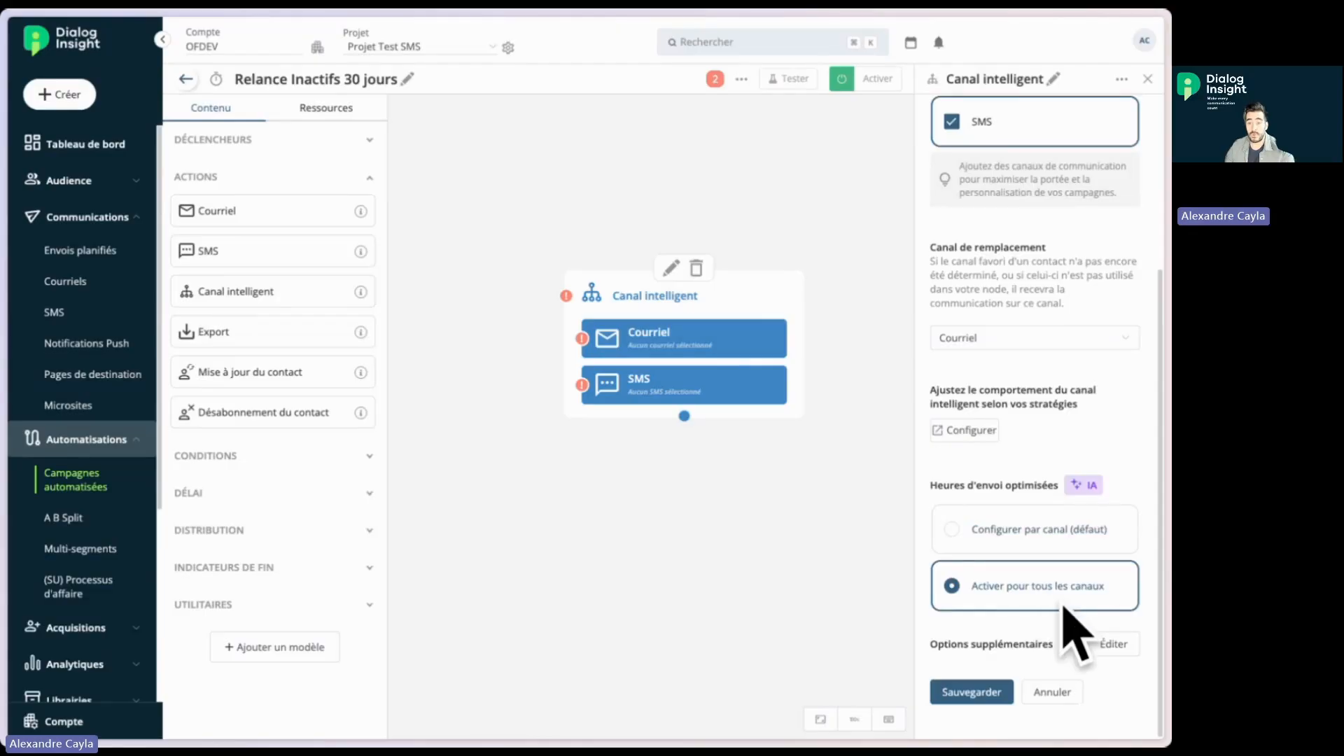